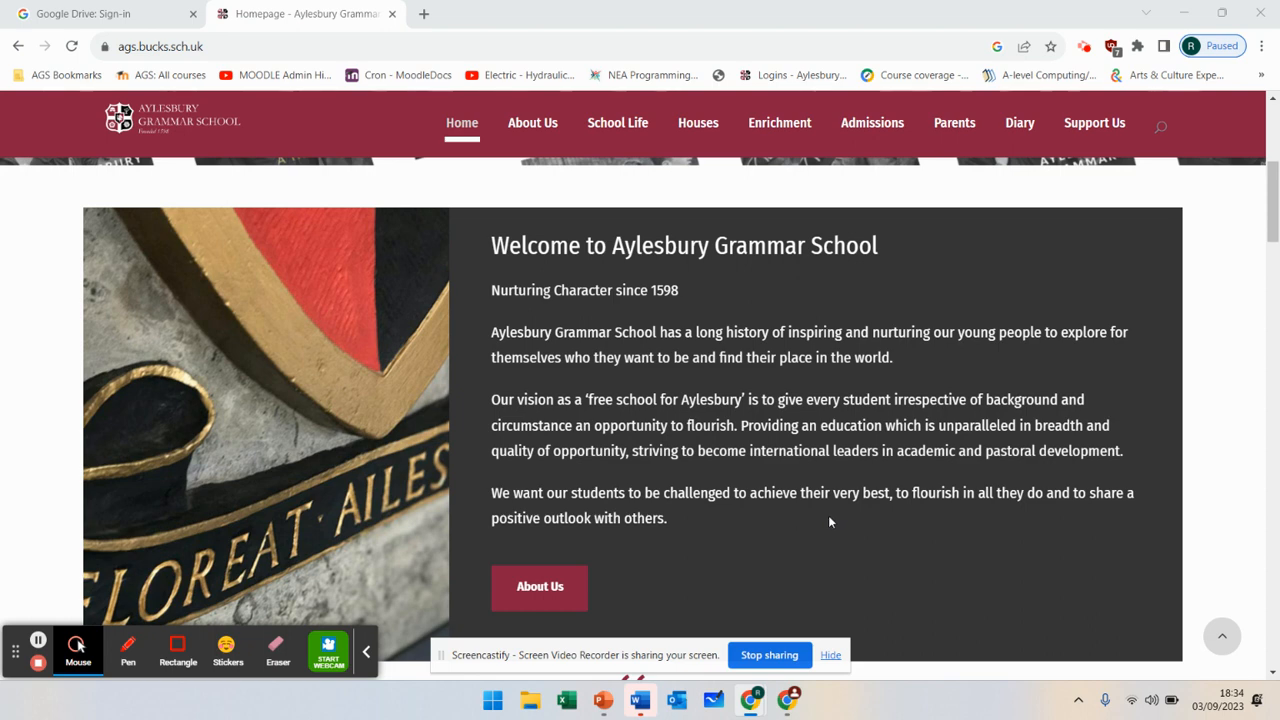
- Scroll back up to the header and banner of the Aylesbury Grammar School homepage
{"action": "left_click_drag", "start_coordinate": [1273, 239], "coordinate": [1275, 175]}
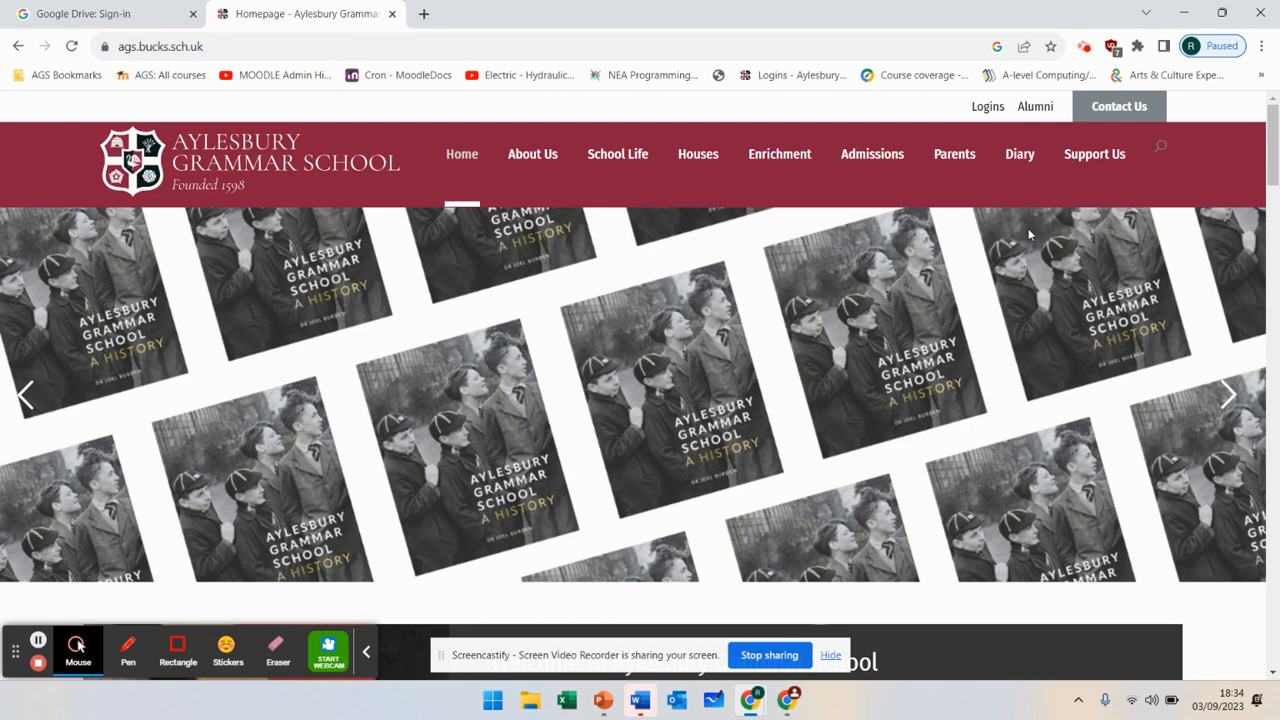
- Go to the school's Logins page, then switch to the Google Drive sign-in tab
{"action": "left_click", "coordinate": [987, 112]}
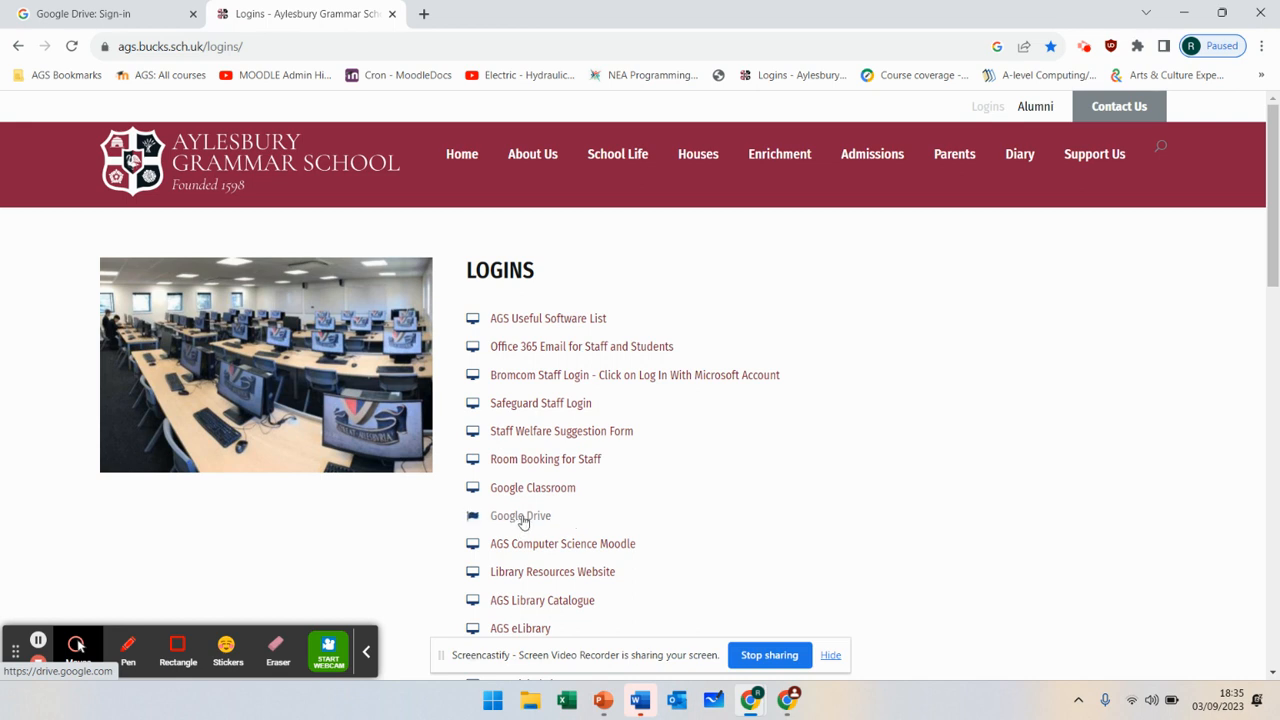
{"action": "left_click", "coordinate": [118, 16]}
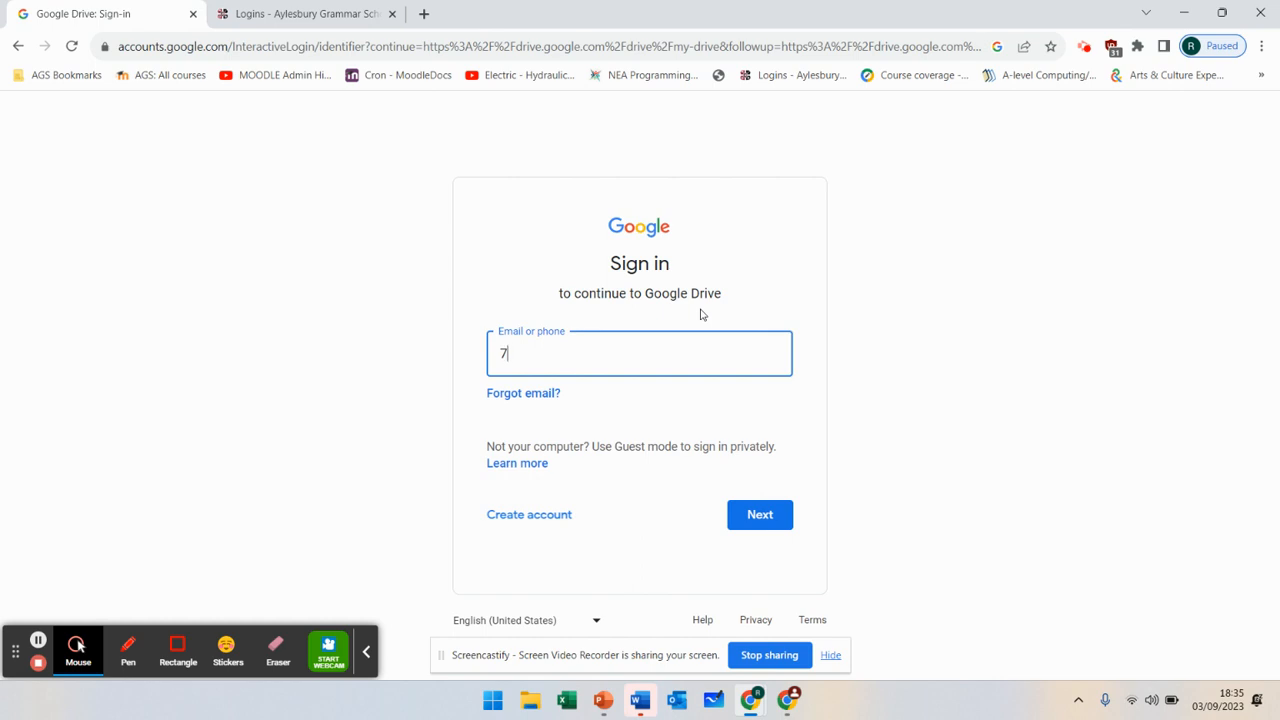
- Enter the school account's full e-mail address, including the school domain, and continue to the password page
{"action": "key", "text": "End"}
{"action": "left_click", "coordinate": [752, 518]}
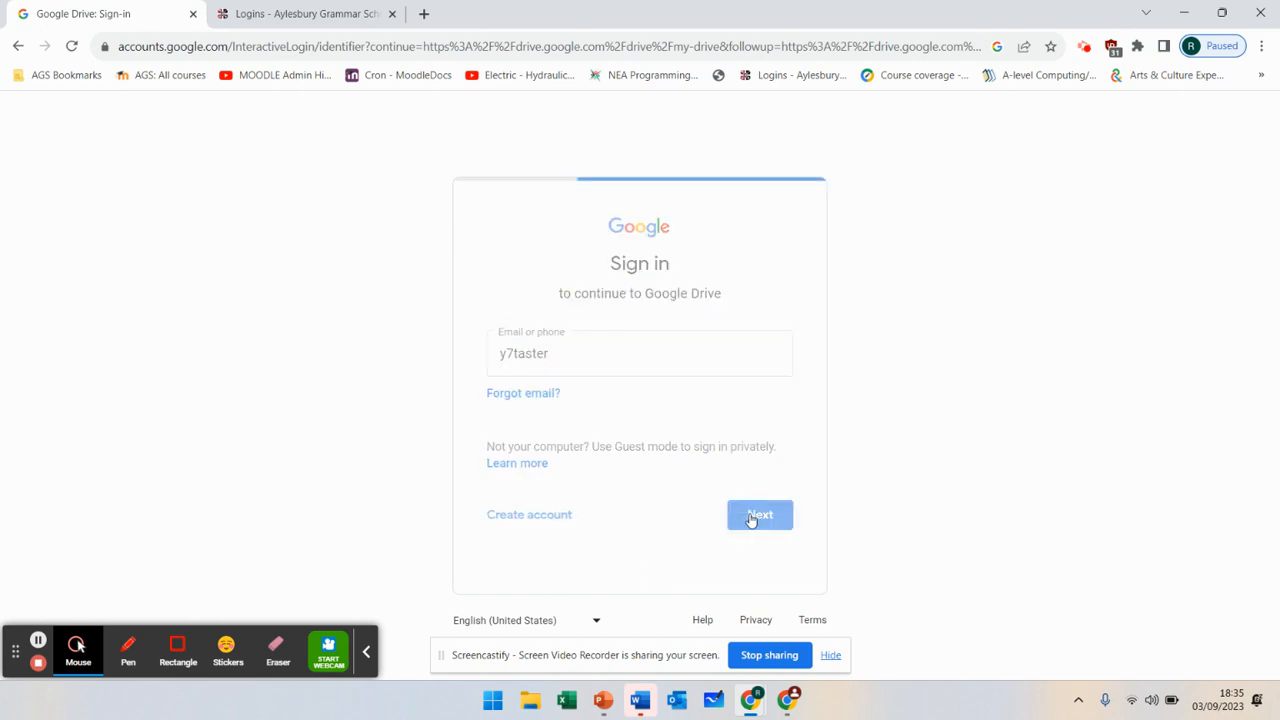
{"action": "type", "text": "@ags"}
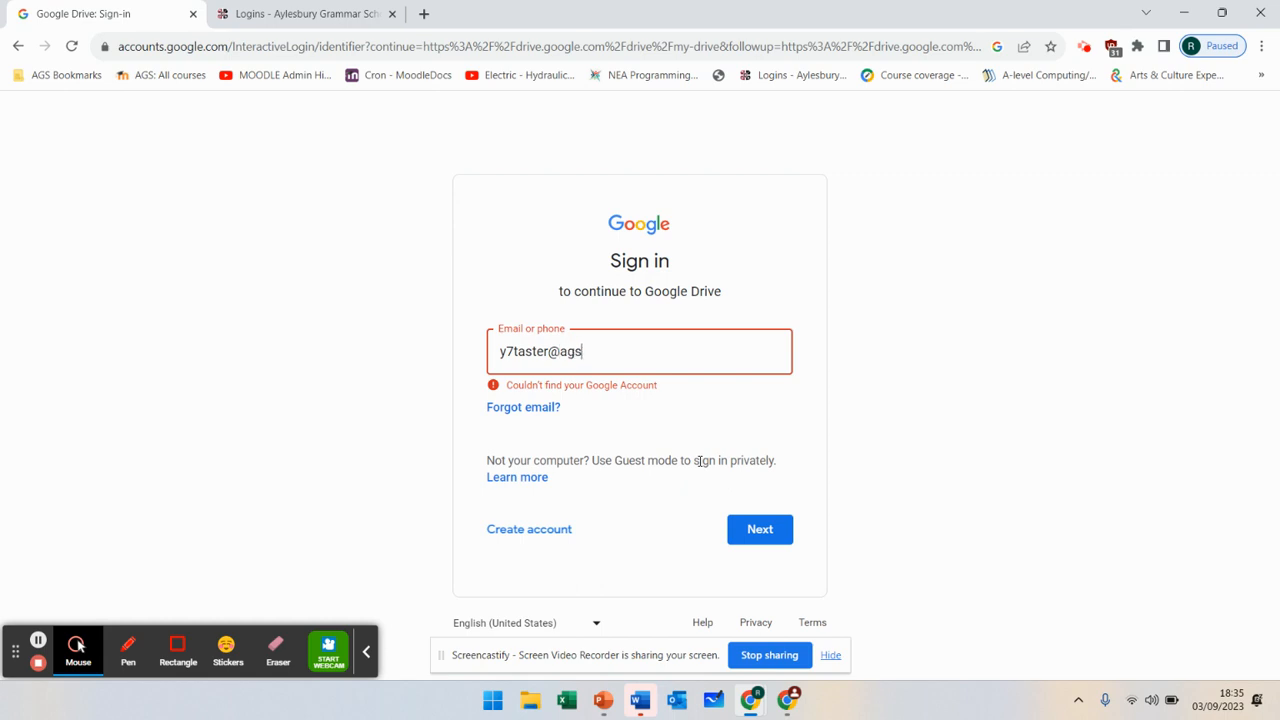
{"action": "type", "text": ".bucks.sch.uk"}
{"action": "left_click", "coordinate": [748, 531]}
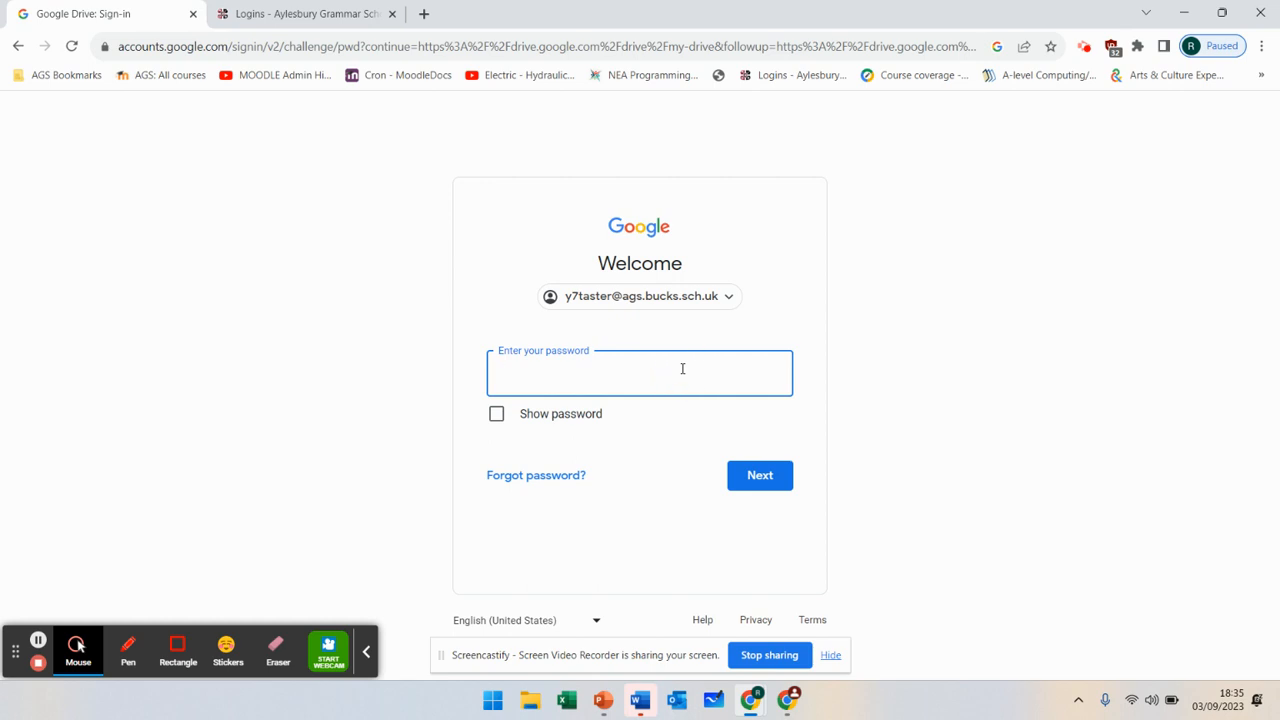
- Enter the school account's password and sign in
{"action": "type", "text": "•••••••••••••••"}
{"action": "left_click", "coordinate": [775, 485]}
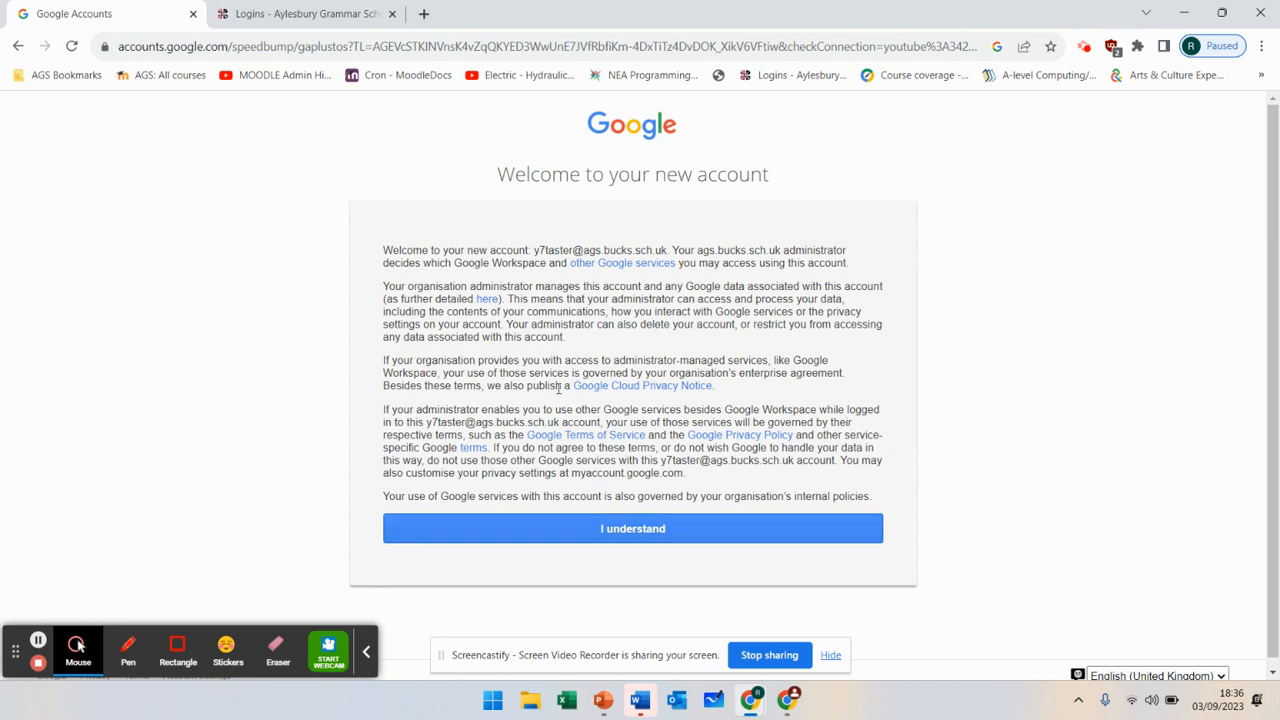
- Accept the new-account notice, decline a separate Chrome profile, and reload the failed page
{"action": "left_click", "coordinate": [632, 537]}
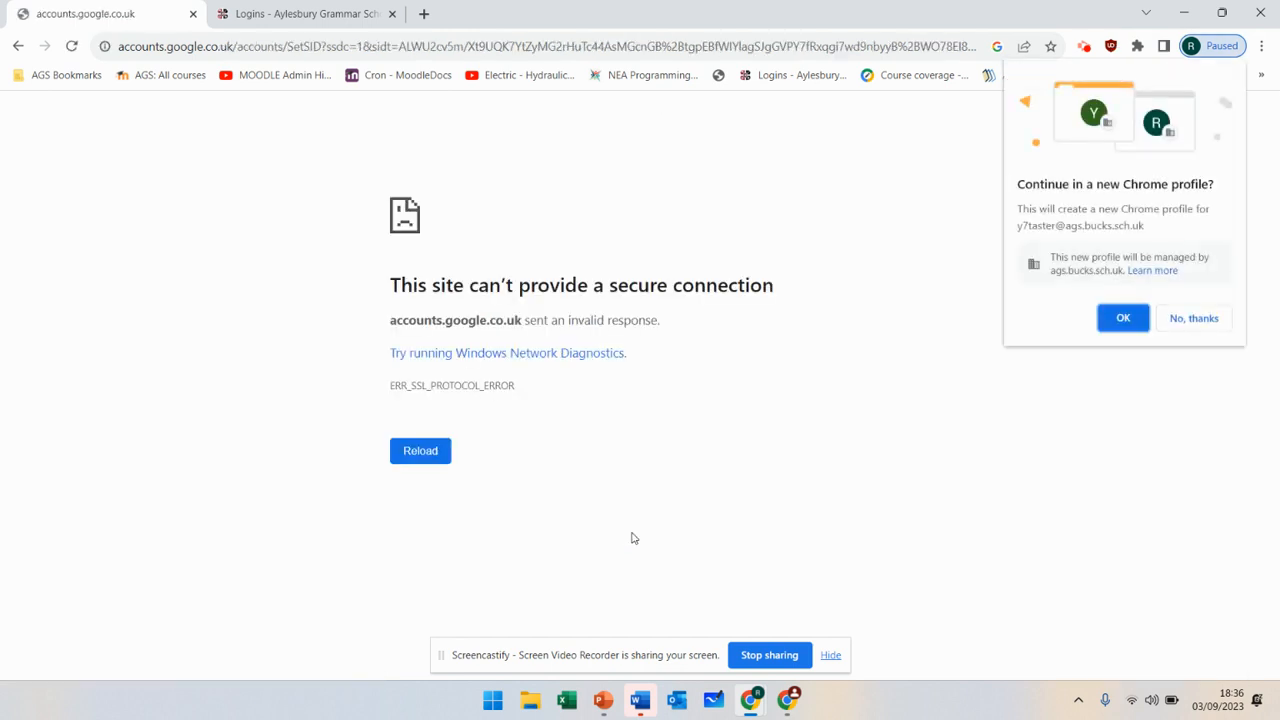
{"action": "left_click", "coordinate": [1190, 326]}
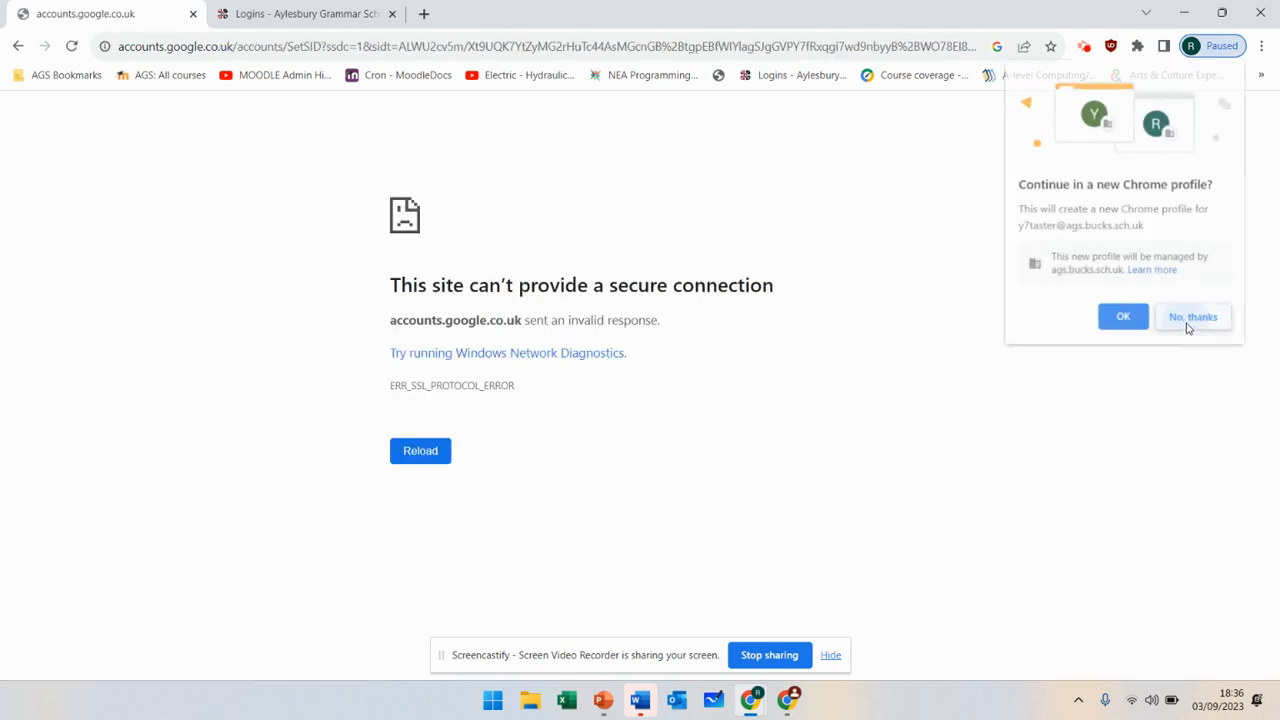
{"action": "left_click", "coordinate": [422, 459]}
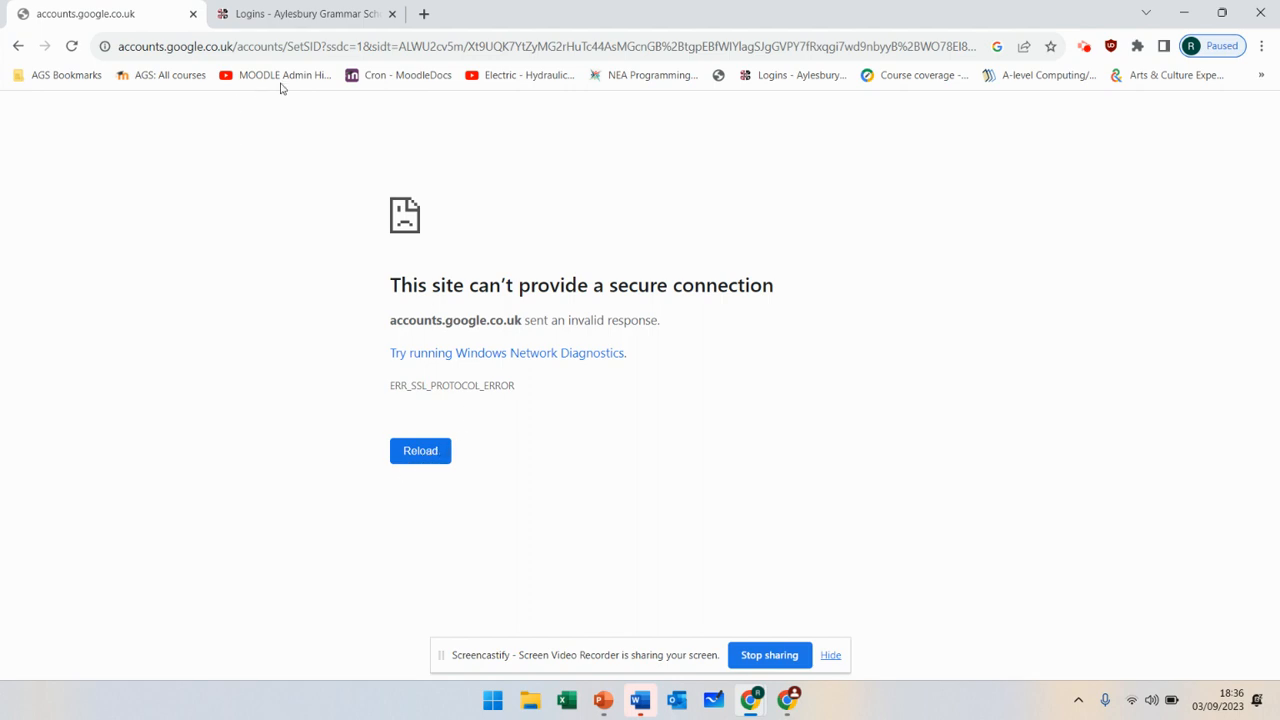
- Launch Google Drive from the school's Logins page
{"action": "left_click", "coordinate": [324, 47]}
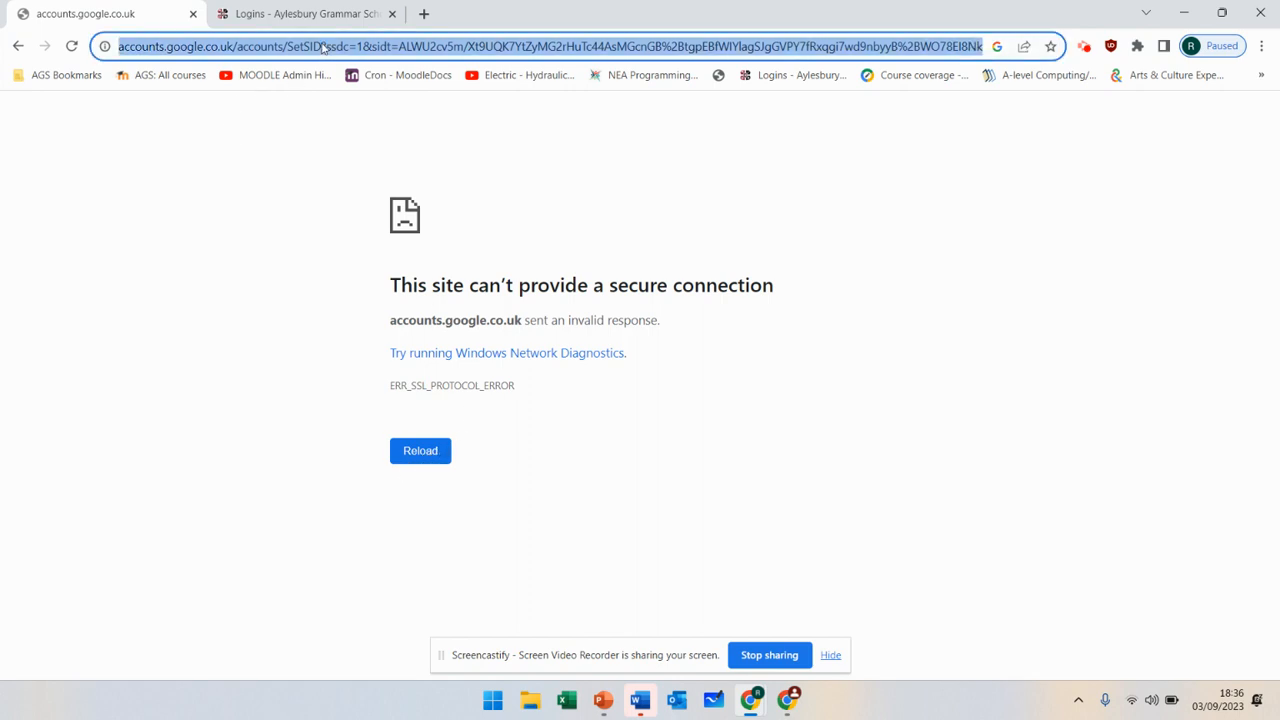
{"action": "left_click", "coordinate": [315, 13]}
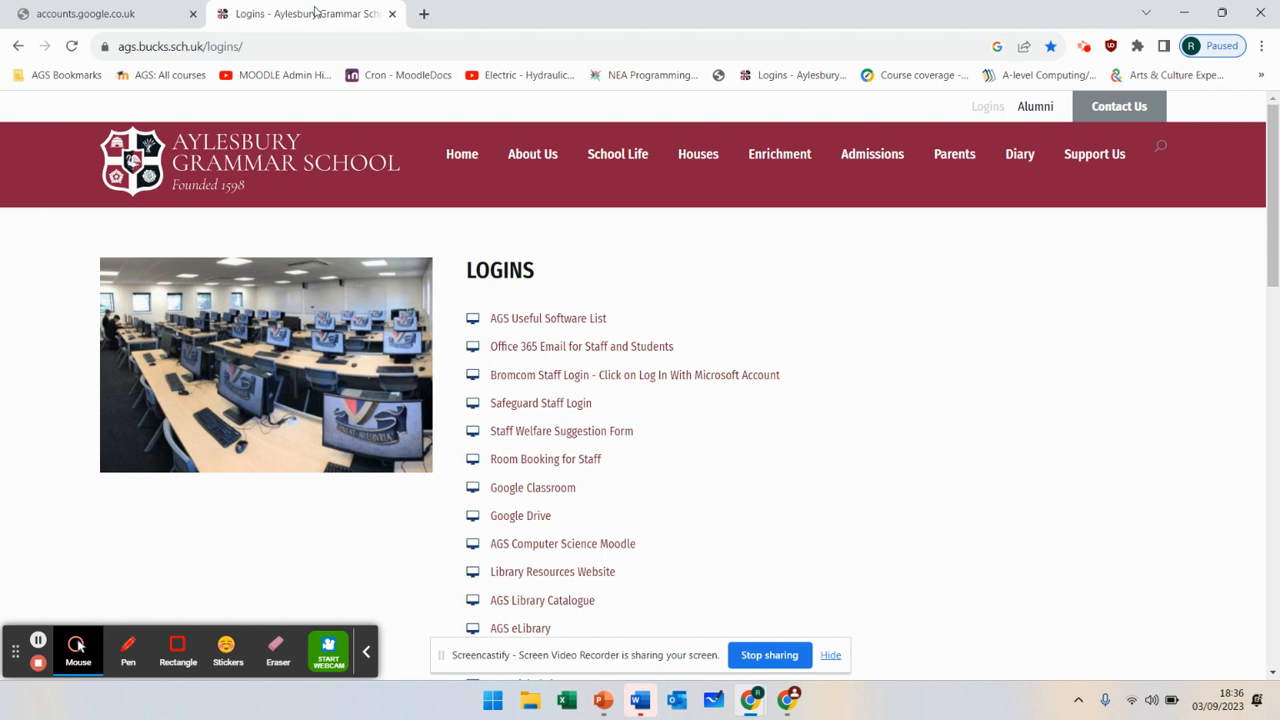
{"action": "left_click", "coordinate": [549, 519]}
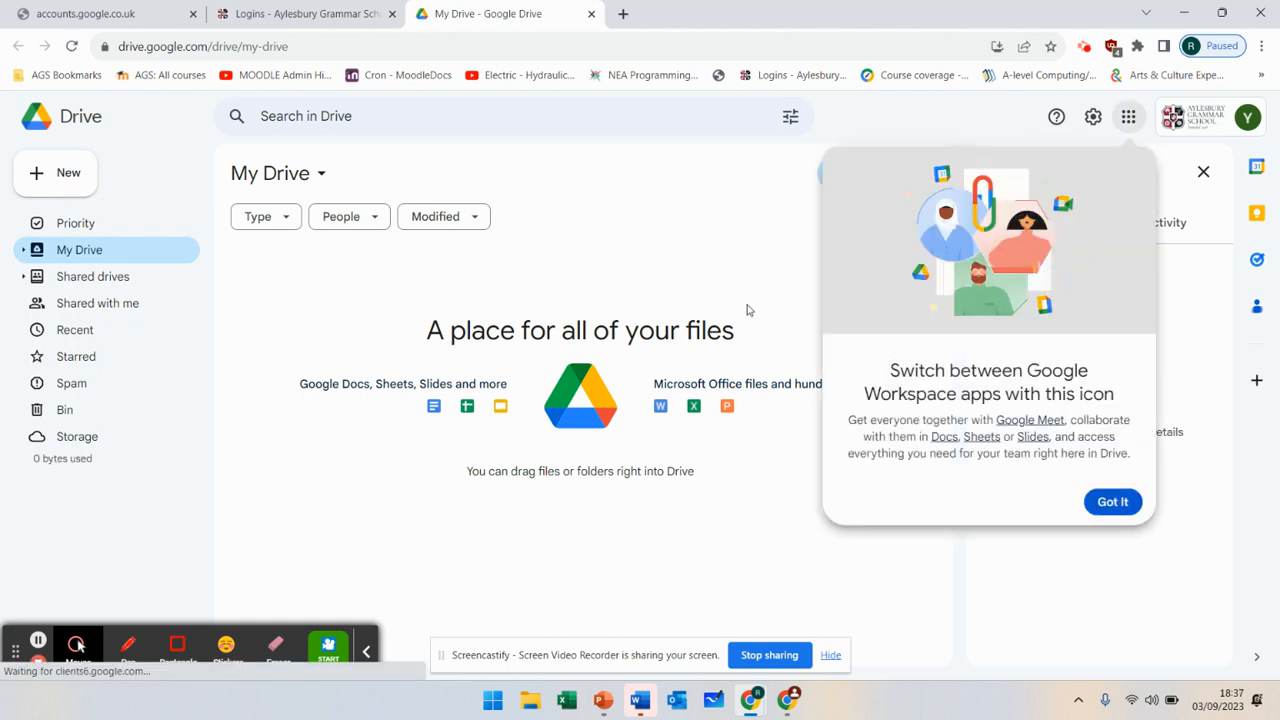
- Dismiss the 'Switch between Google Workspace apps' tip with Got It
{"action": "left_click", "coordinate": [1099, 505]}
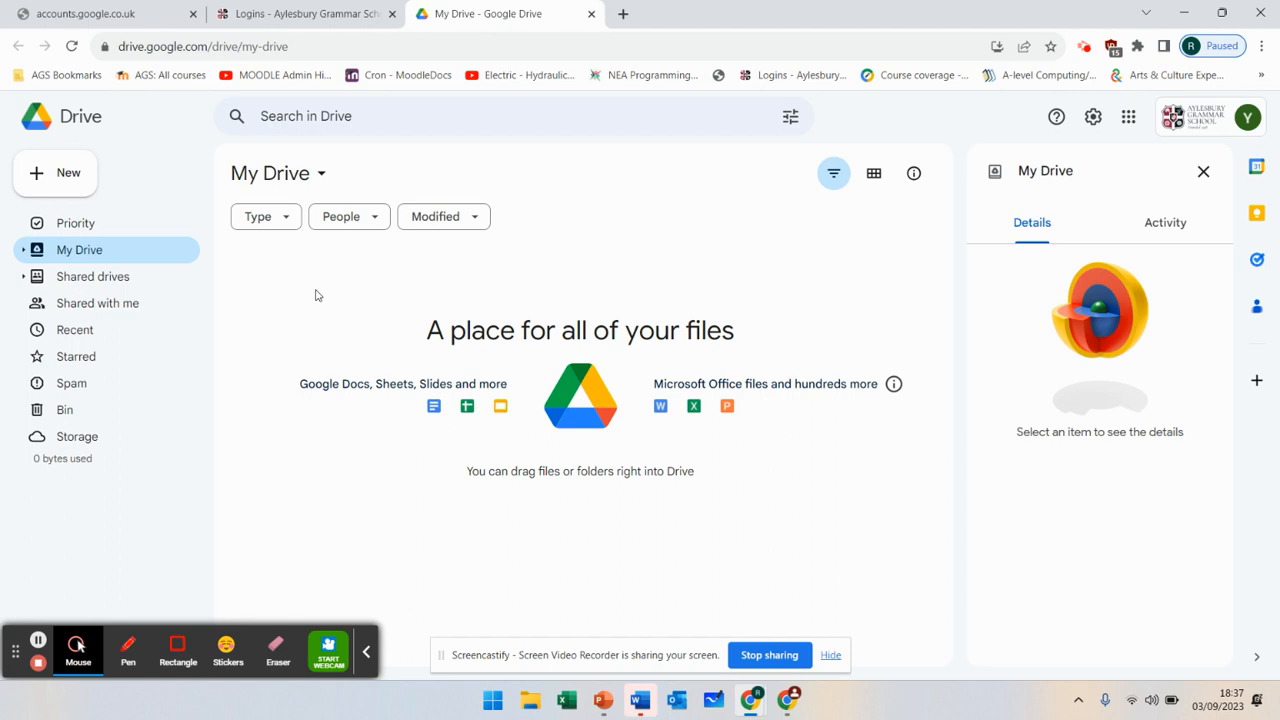
- Create the English and Biology folders in My Drive
{"action": "left_click", "coordinate": [65, 186]}
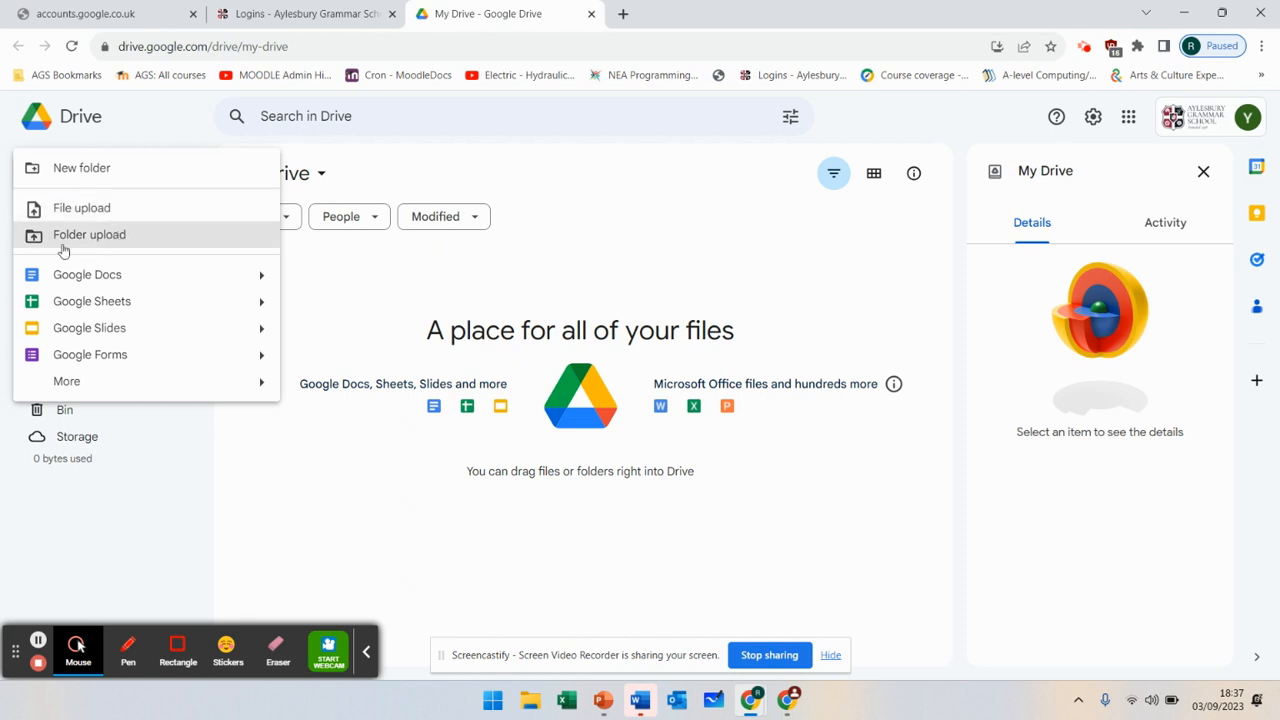
{"action": "left_click", "coordinate": [116, 176]}
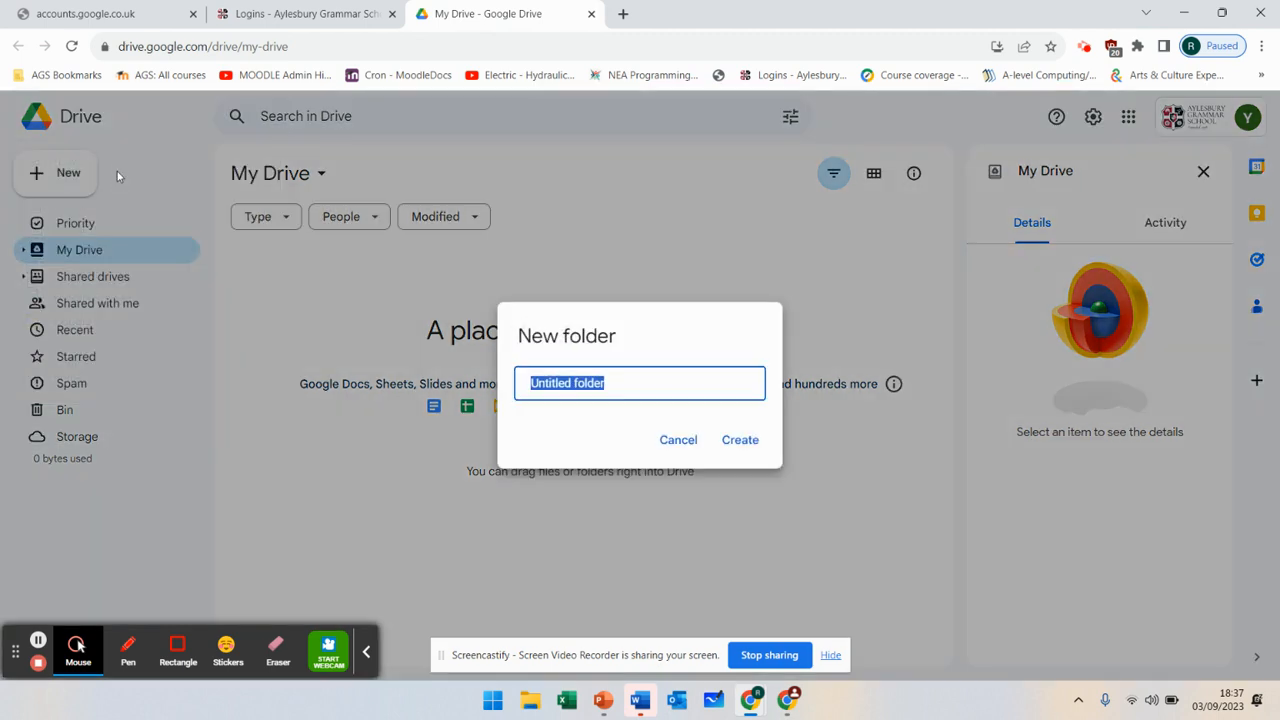
{"action": "type", "text": "English"}
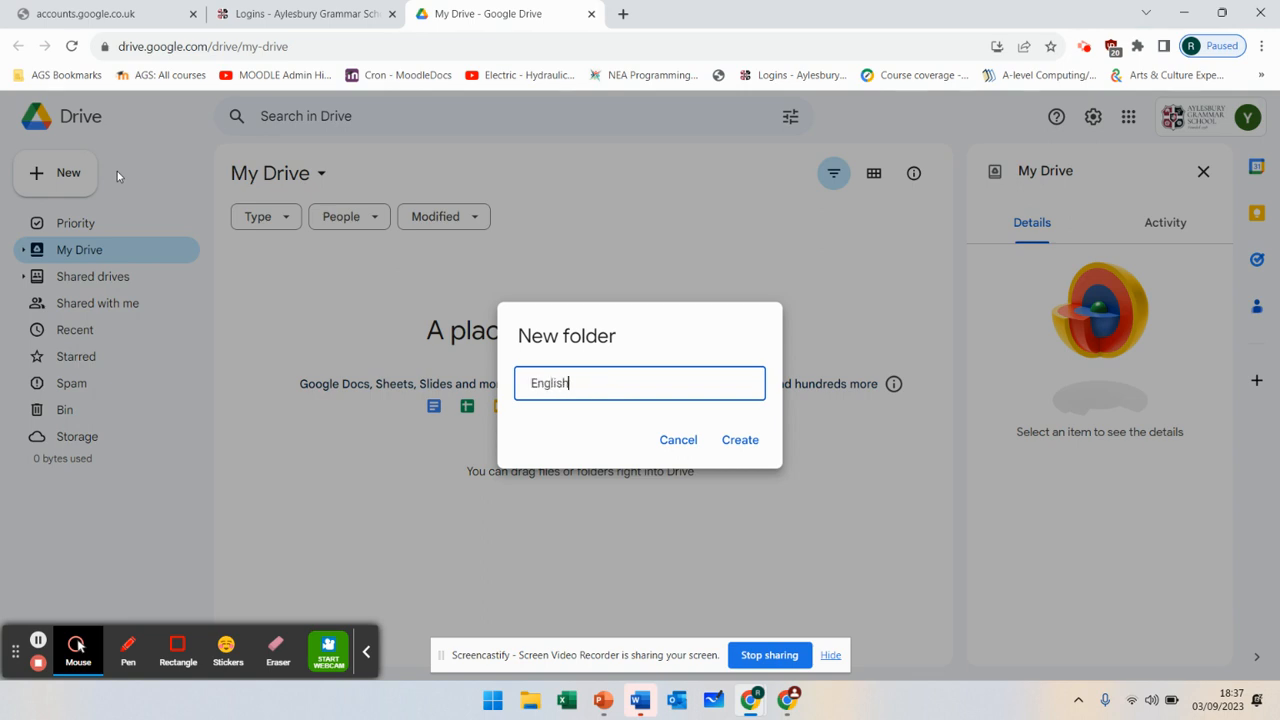
{"action": "left_click", "coordinate": [740, 449]}
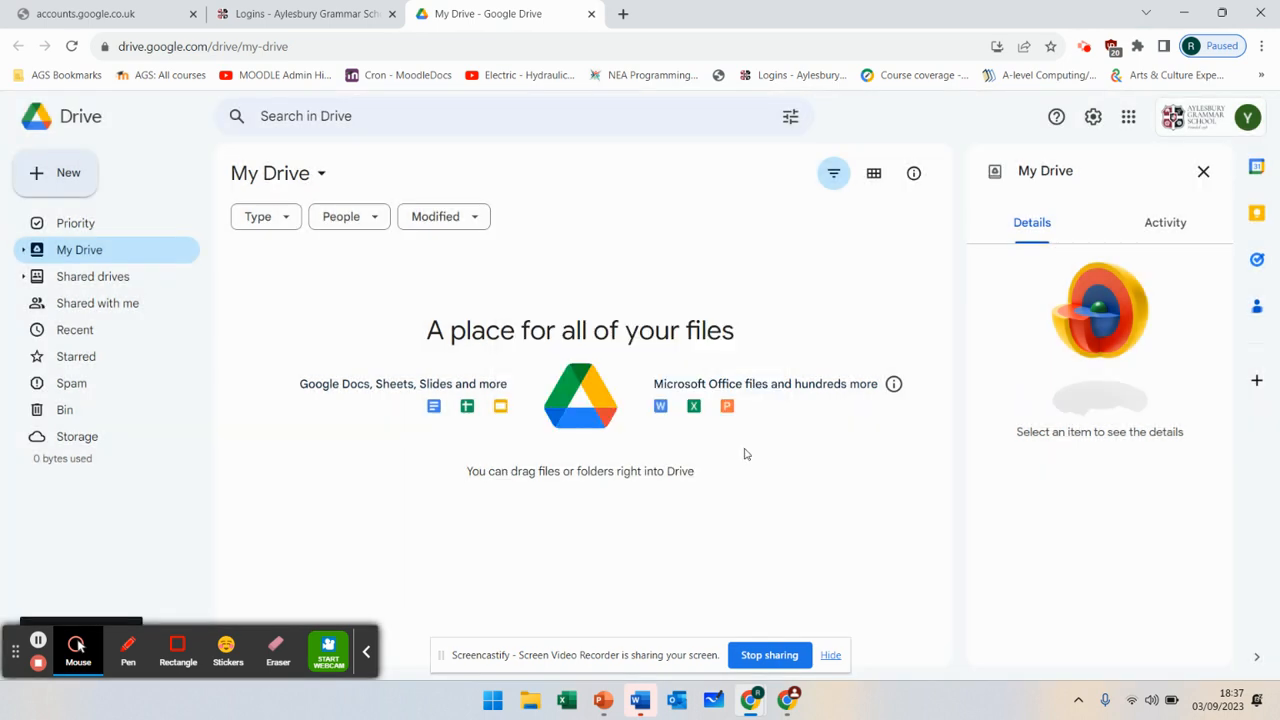
{"action": "left_click", "coordinate": [74, 181]}
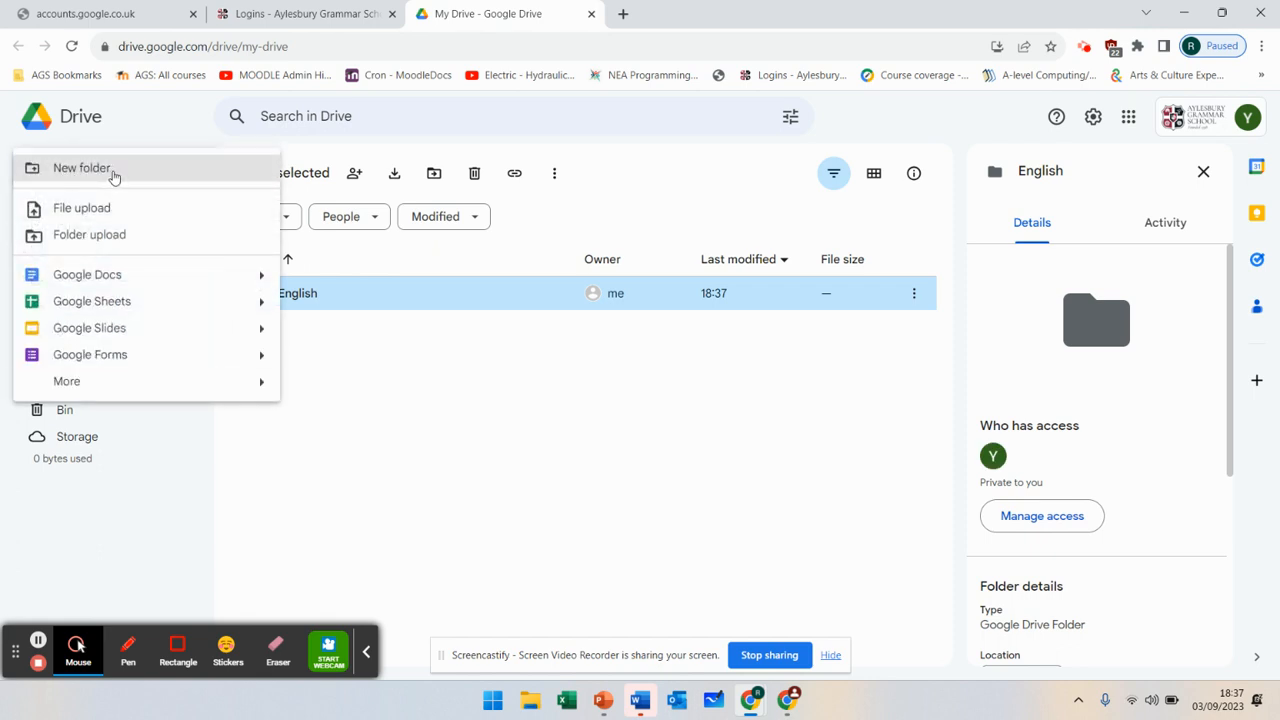
{"action": "left_click", "coordinate": [82, 168]}
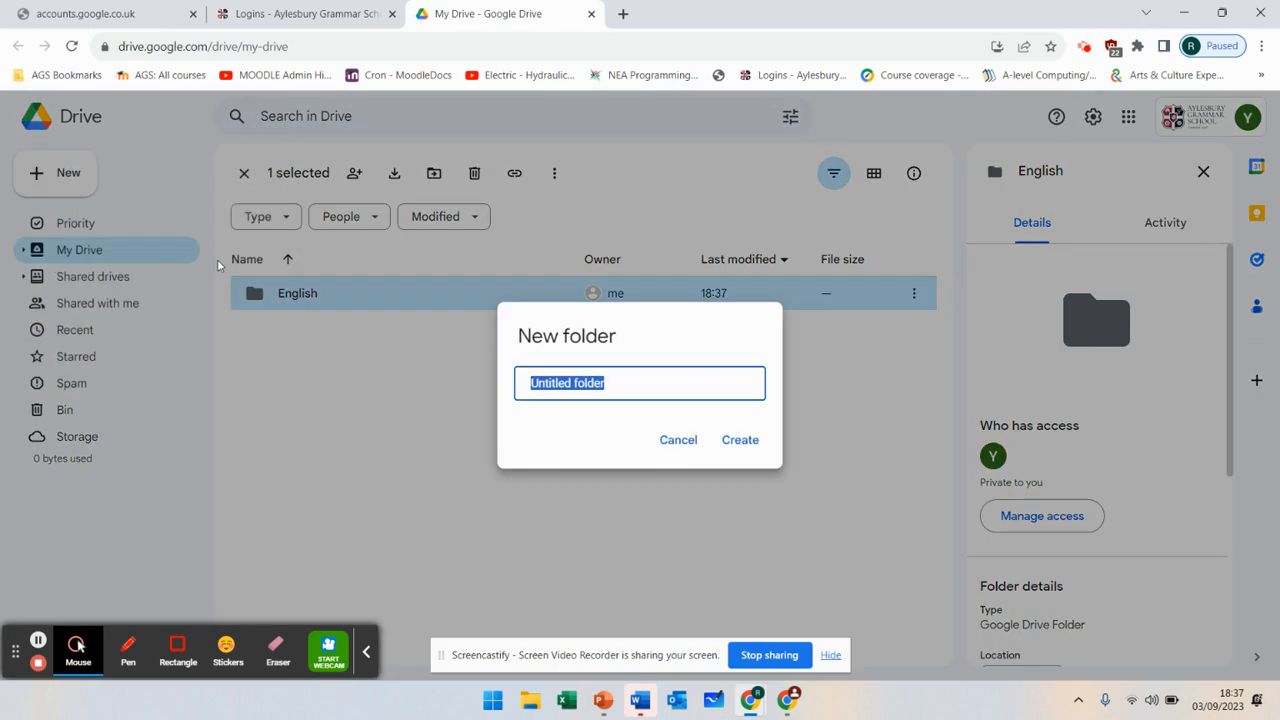
{"action": "type", "text": "Science"}
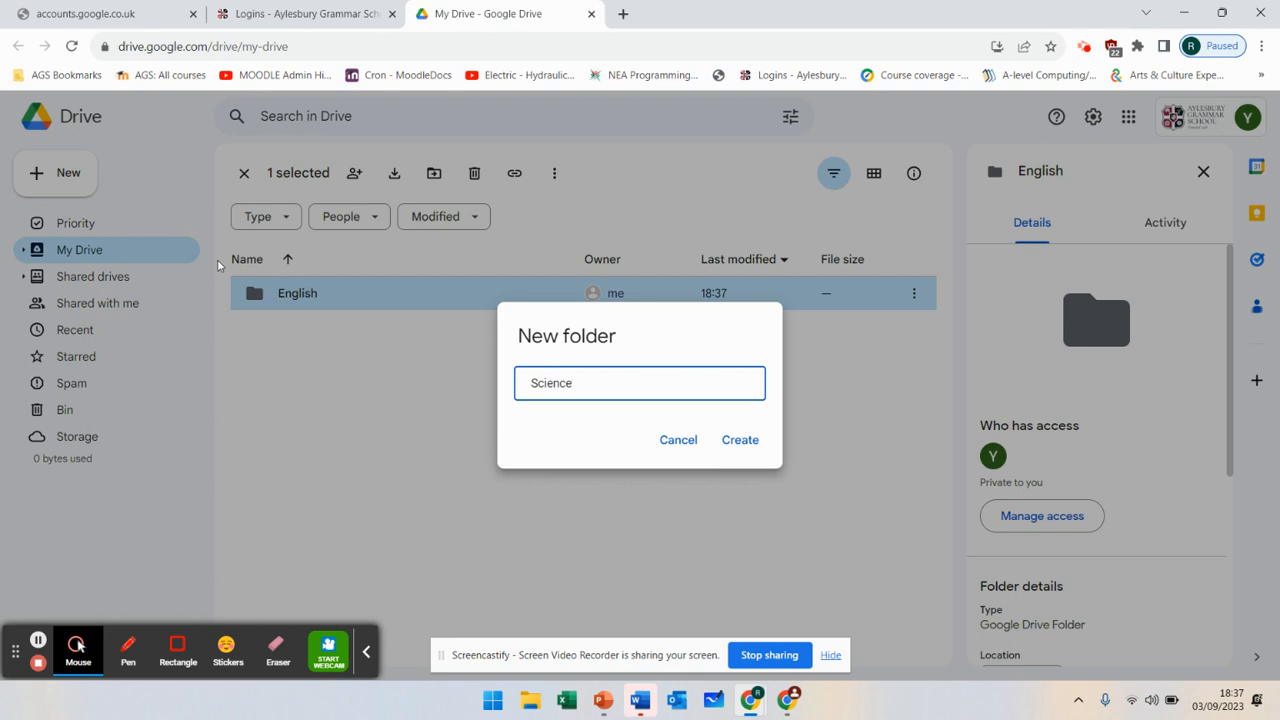
{"action": "key", "text": "BackSpace"}
{"action": "key", "text": "BackSpace"}
{"action": "key", "text": "BackSpace"}
{"action": "key", "text": "BackSpace"}
{"action": "key", "text": "BackSpace"}
{"action": "key", "text": "BackSpace"}
{"action": "key", "text": "BackSpace"}
{"action": "type", "text": "Biology"}
{"action": "left_click", "coordinate": [726, 440]}
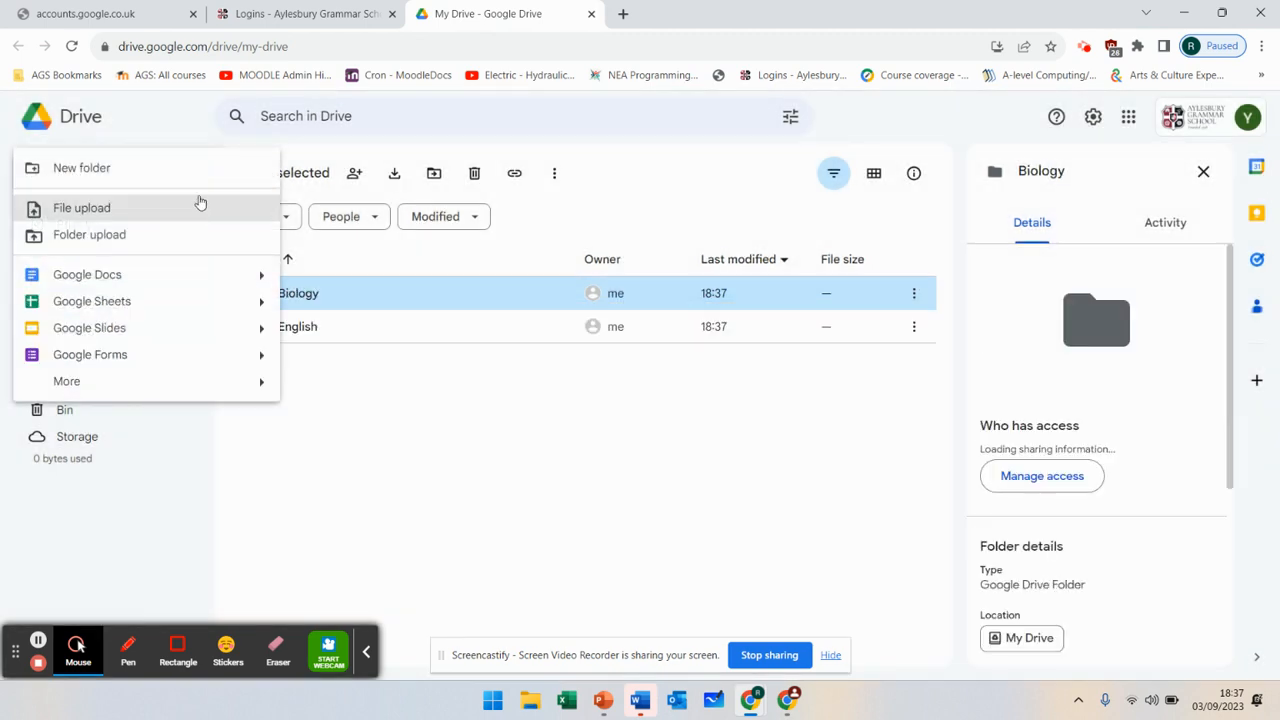
- Create the Chemistry and Computer Science folders in My Drive
{"action": "left_click", "coordinate": [200, 178]}
{"action": "type", "text": "Chemistry"}
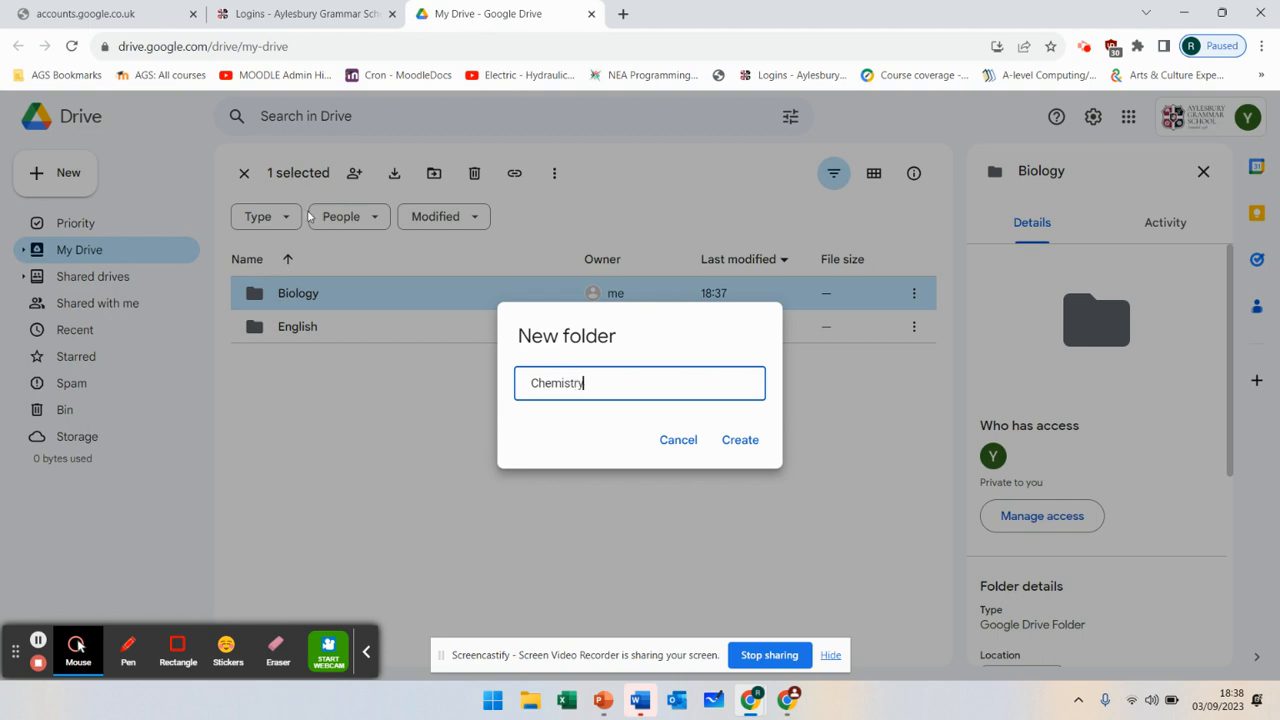
{"action": "left_click", "coordinate": [739, 440]}
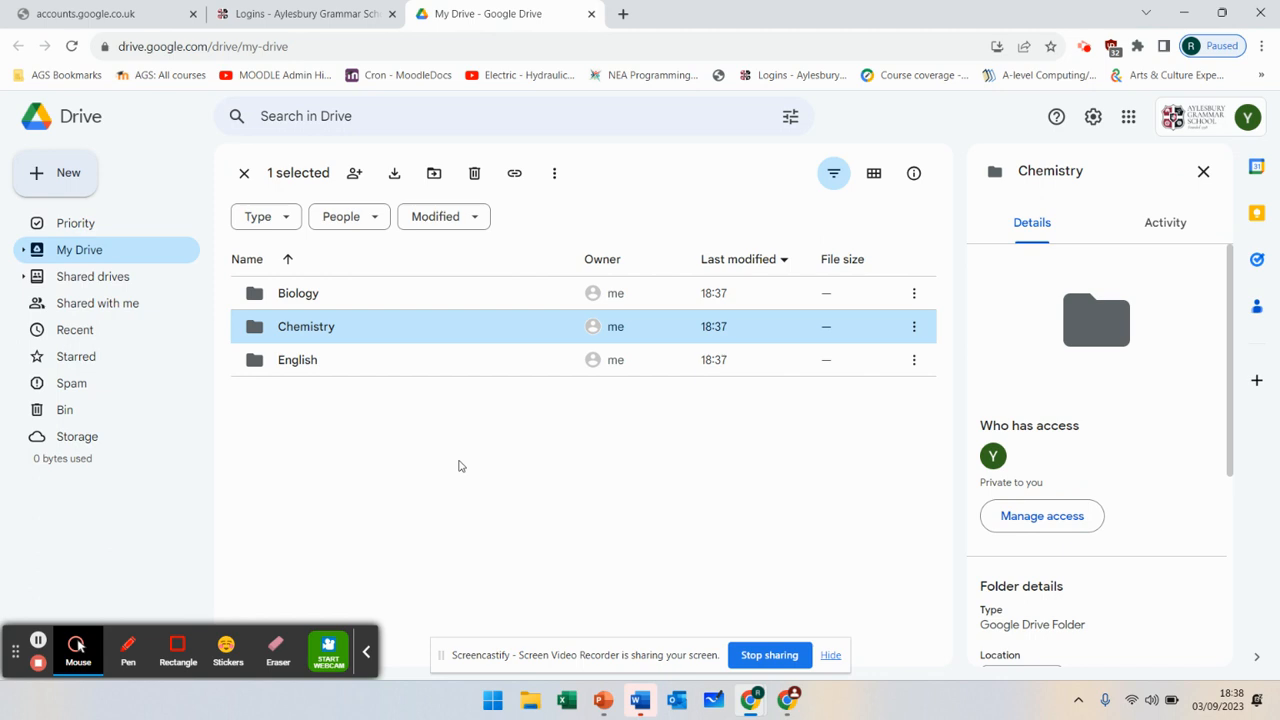
{"action": "left_click", "coordinate": [72, 177]}
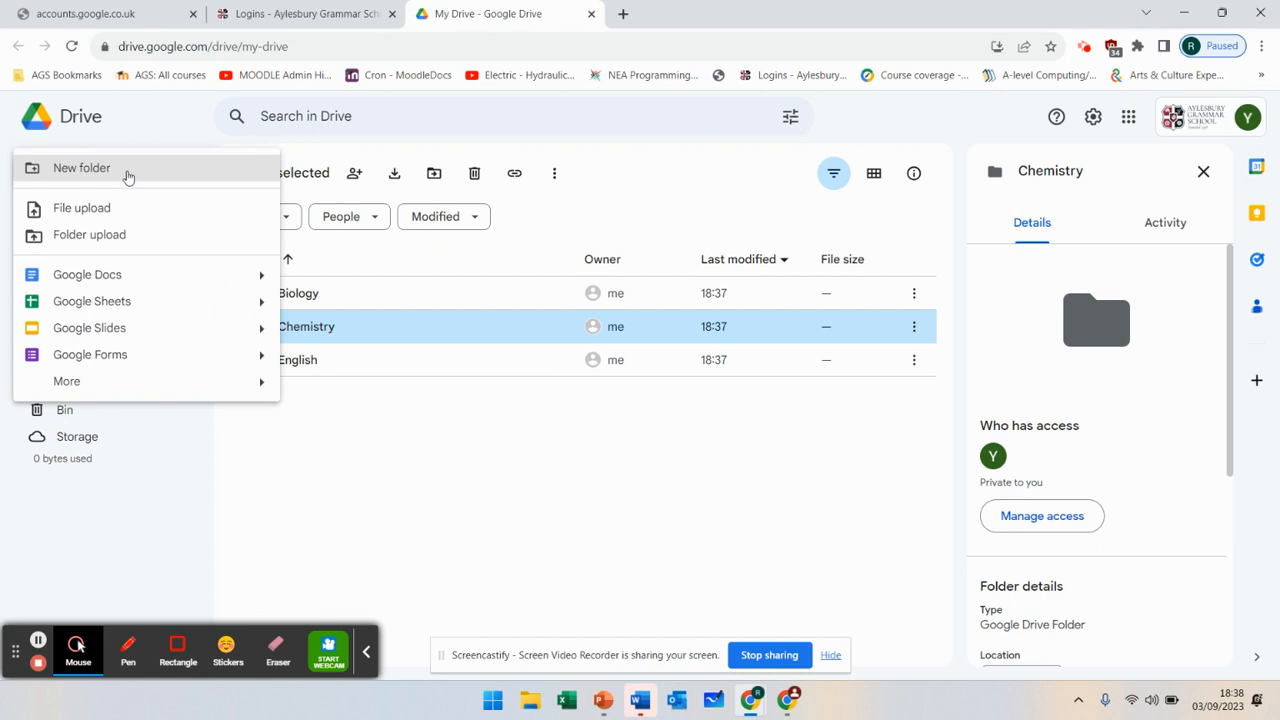
{"action": "left_click", "coordinate": [128, 176]}
{"action": "type", "text": "Compute"}
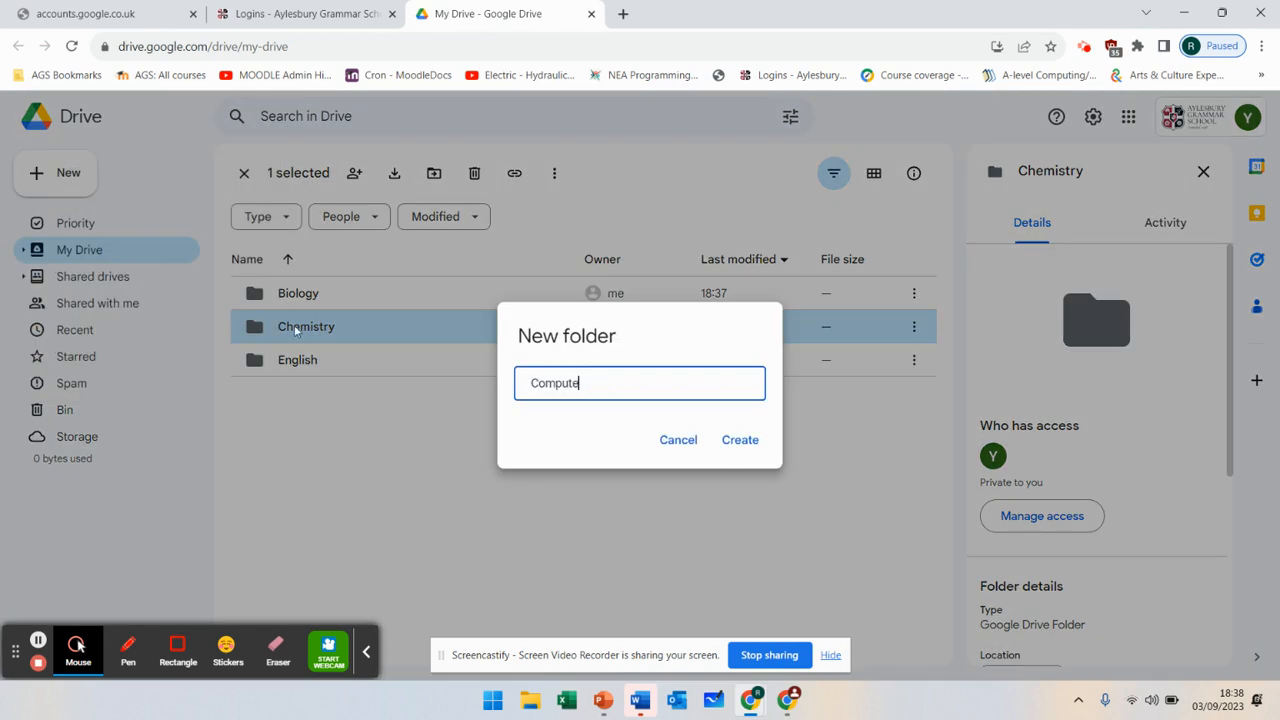
{"action": "type", "text": "r Science"}
{"action": "left_click", "coordinate": [755, 449]}
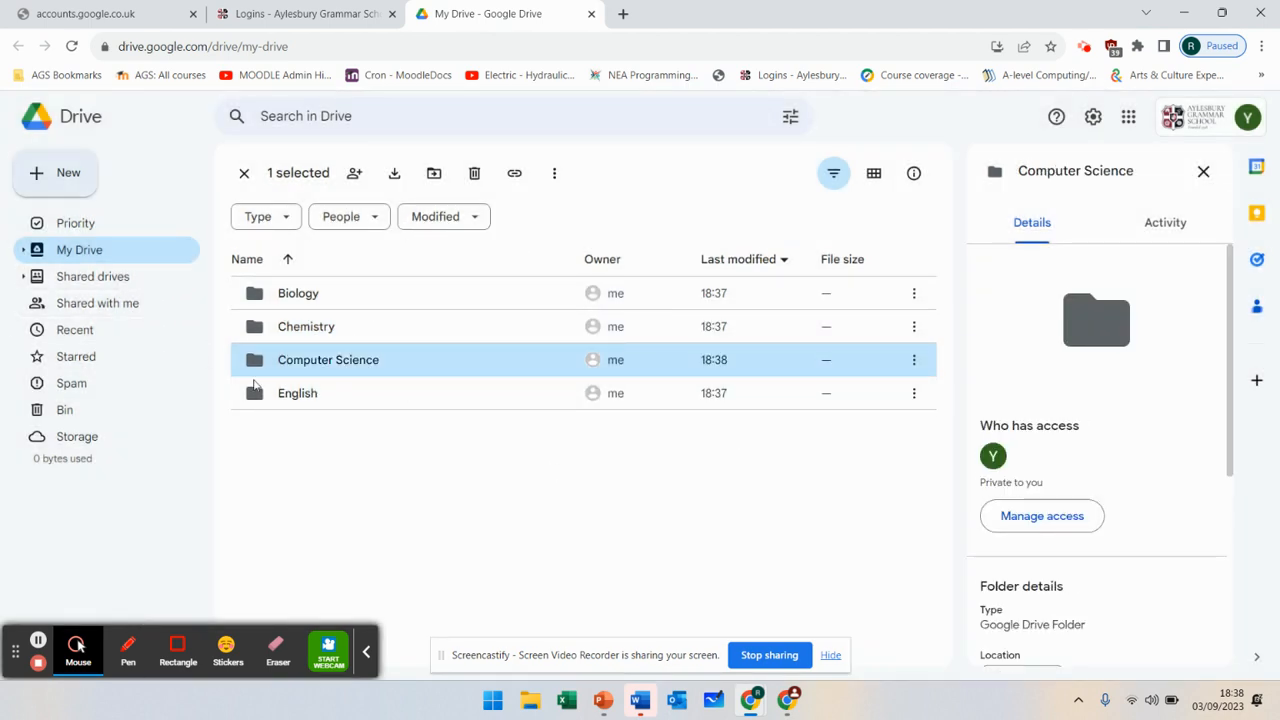
- Inside Computer Science, create a folder named 'Communication' and open it
{"action": "double_click", "coordinate": [345, 362]}
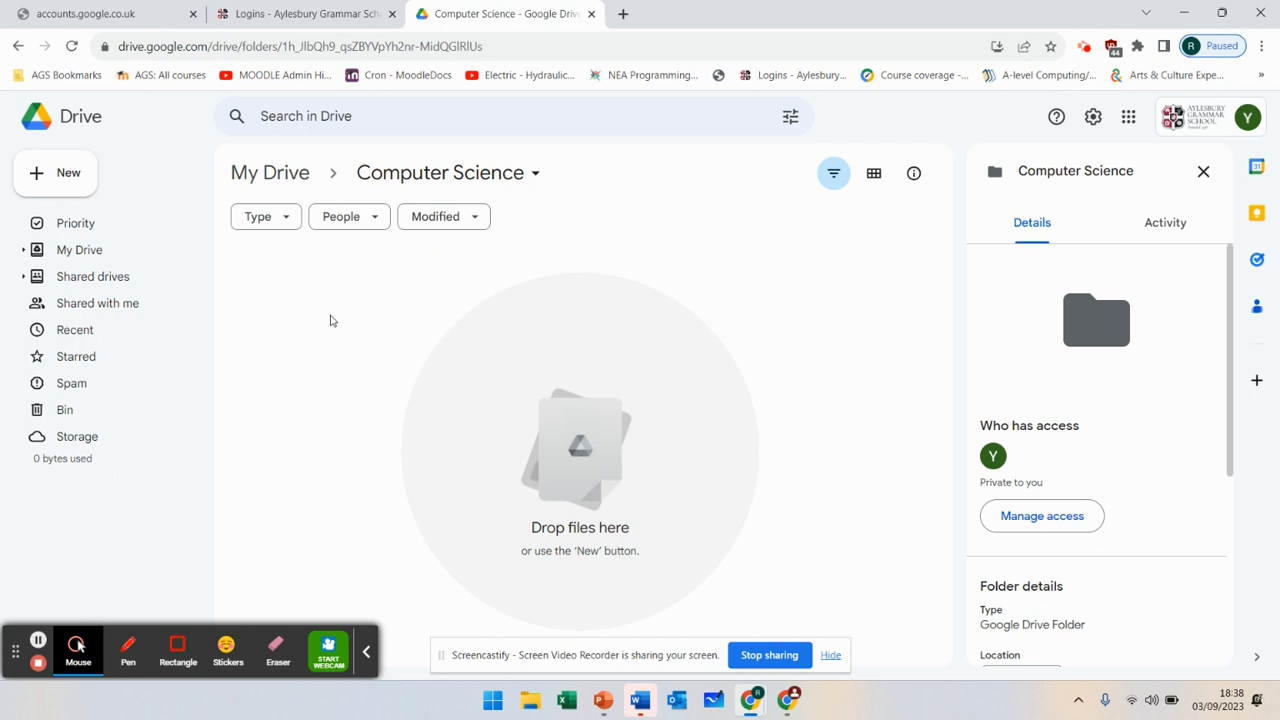
{"action": "left_click", "coordinate": [87, 183]}
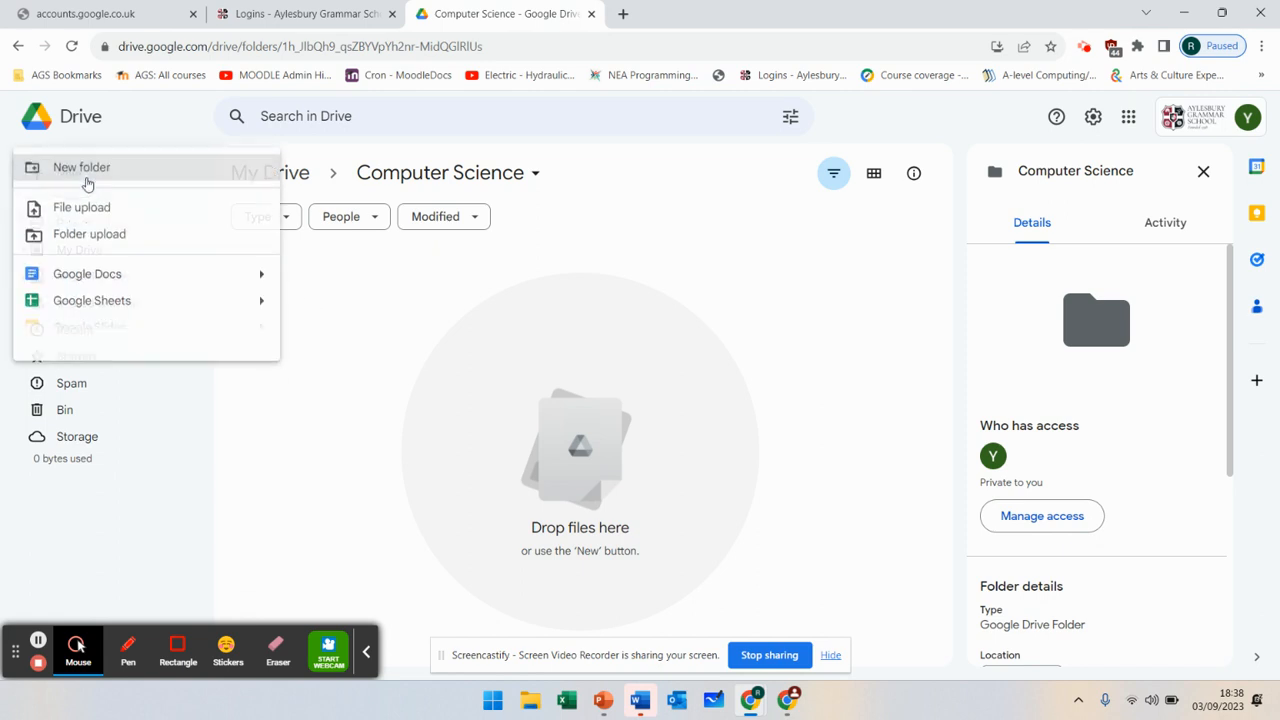
{"action": "left_click", "coordinate": [206, 179]}
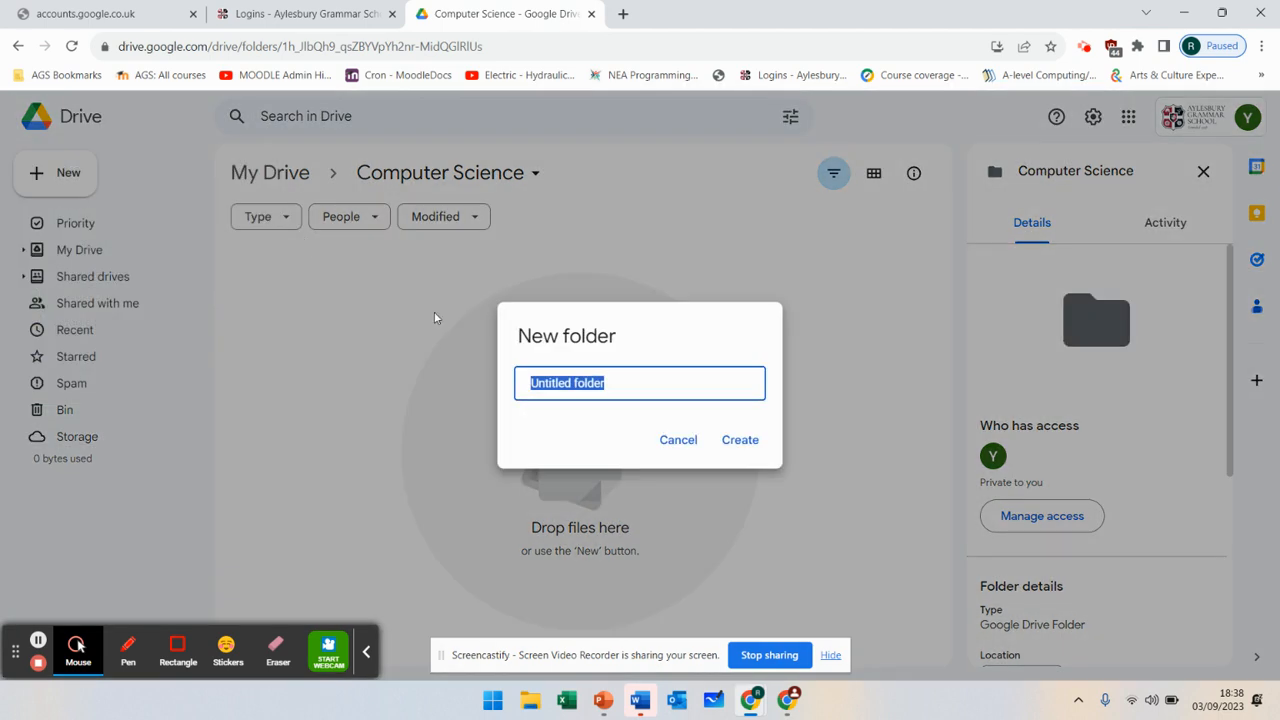
{"action": "type", "text": "Communication"}
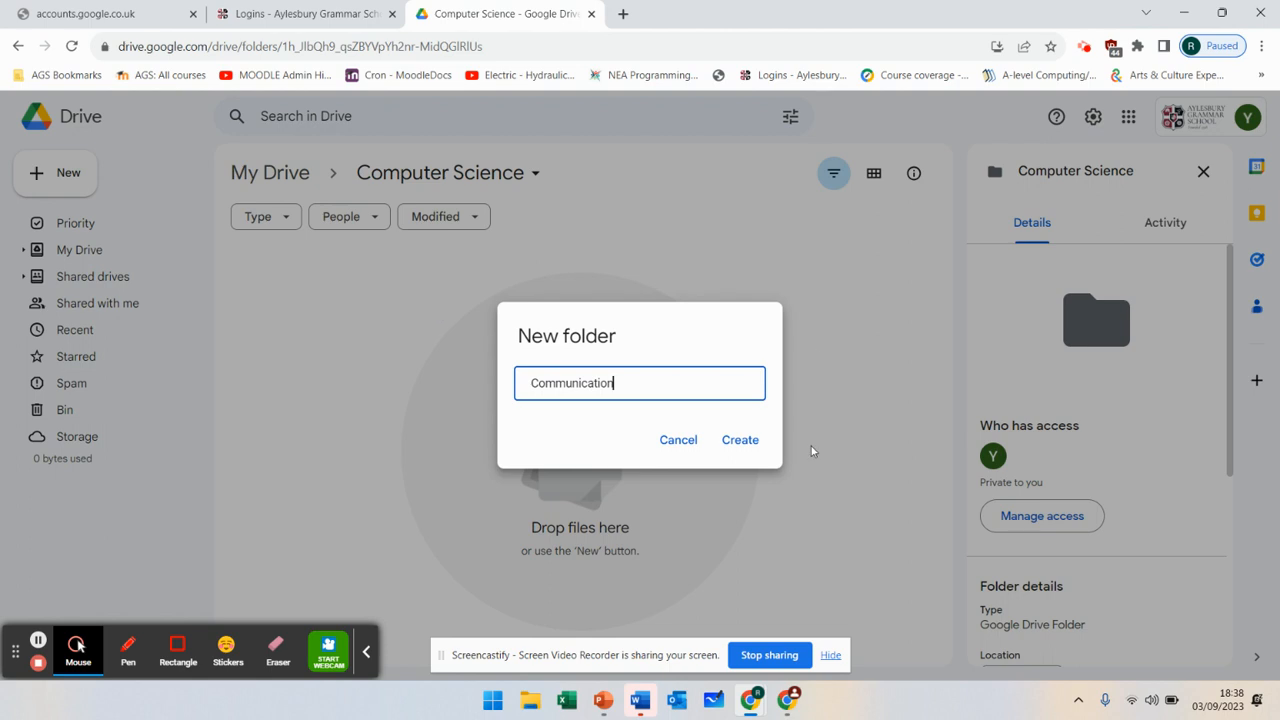
{"action": "left_click", "coordinate": [745, 442]}
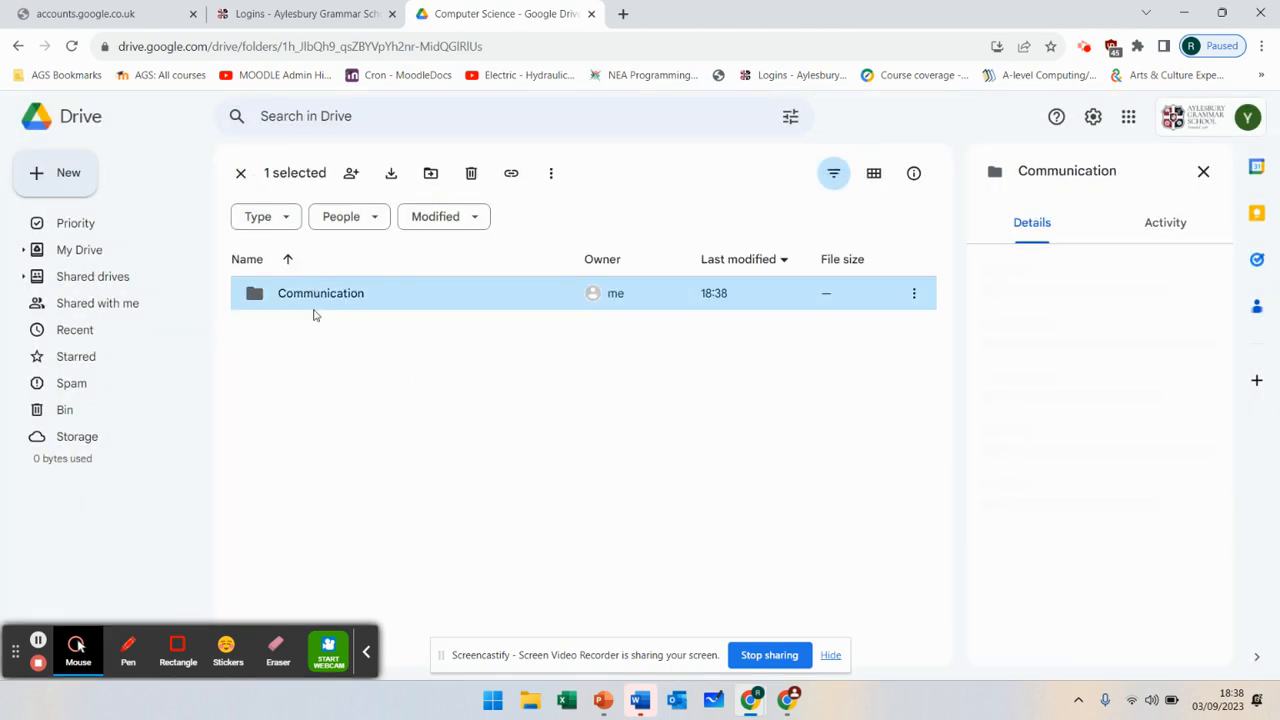
{"action": "double_click", "coordinate": [318, 295]}
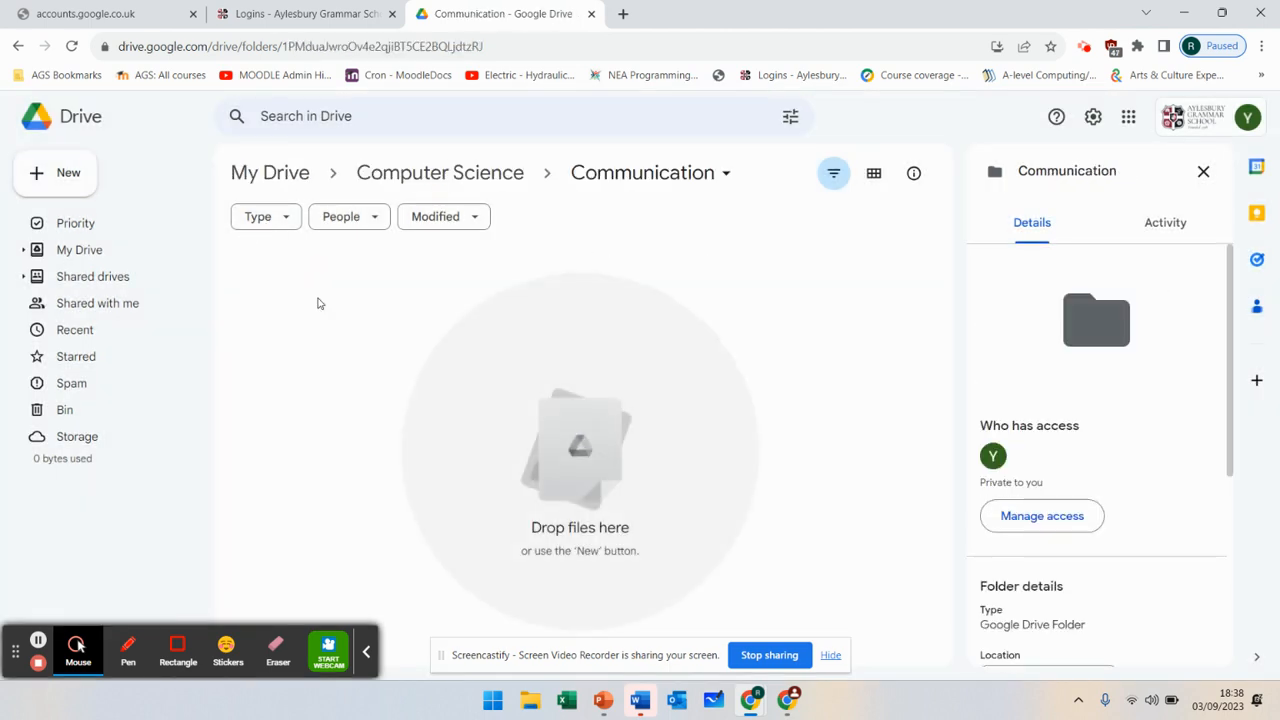
- Upload 'L2 Slides' from Desktop > Scratch > Week 2 > L2 - Sequence and variables
{"action": "left_click", "coordinate": [63, 186]}
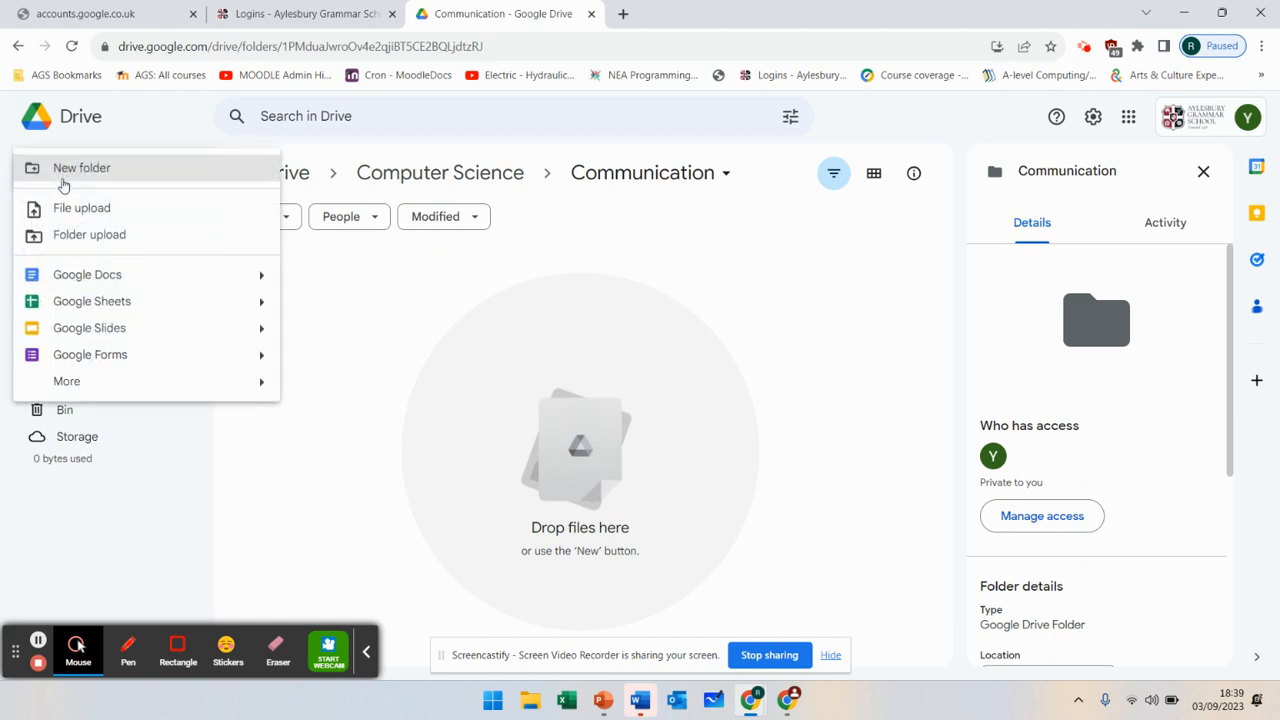
{"action": "left_click", "coordinate": [138, 218]}
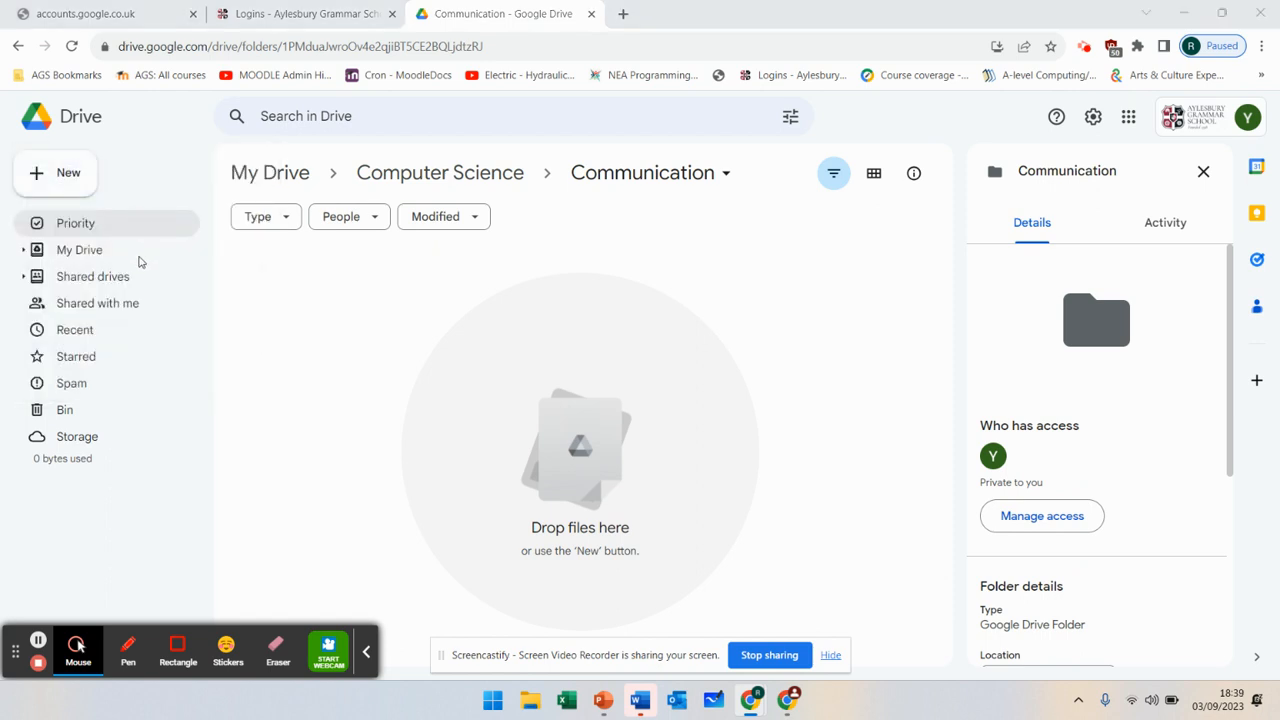
{"action": "scroll", "coordinate": [333, 325], "scroll_direction": "up", "scroll_amount": 10}
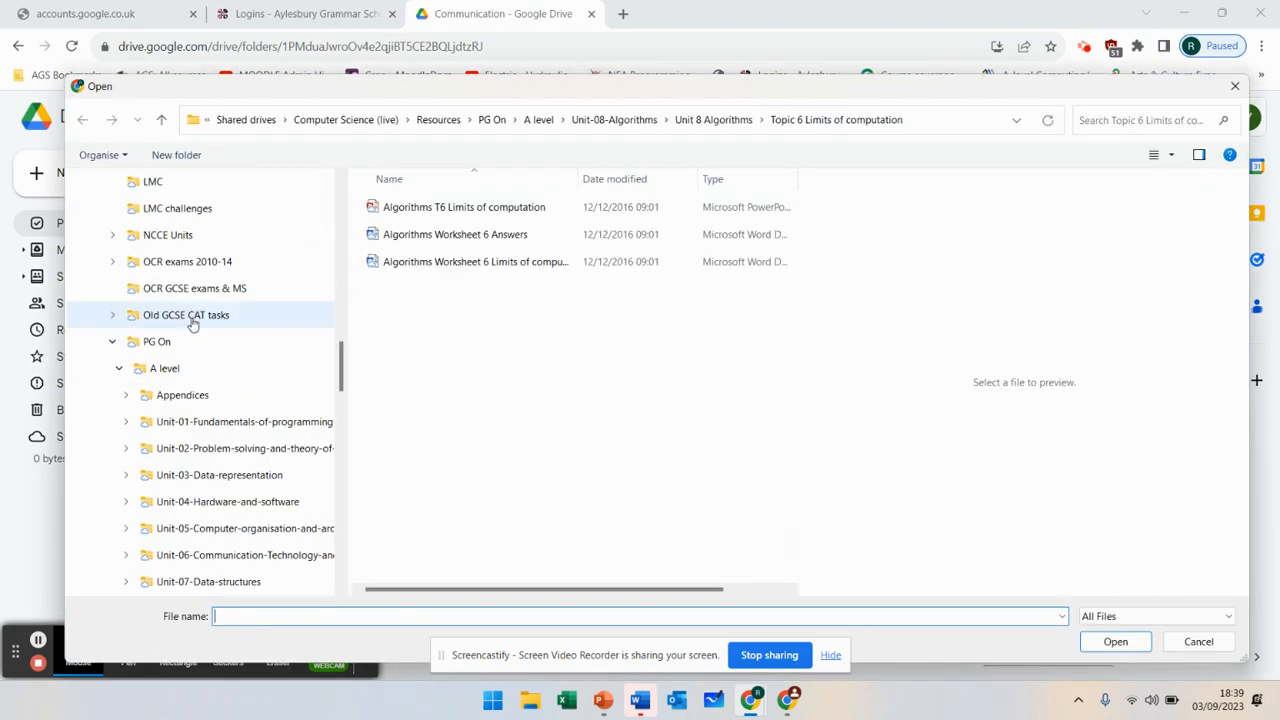
{"action": "scroll", "coordinate": [333, 325], "scroll_direction": "up", "scroll_amount": 10}
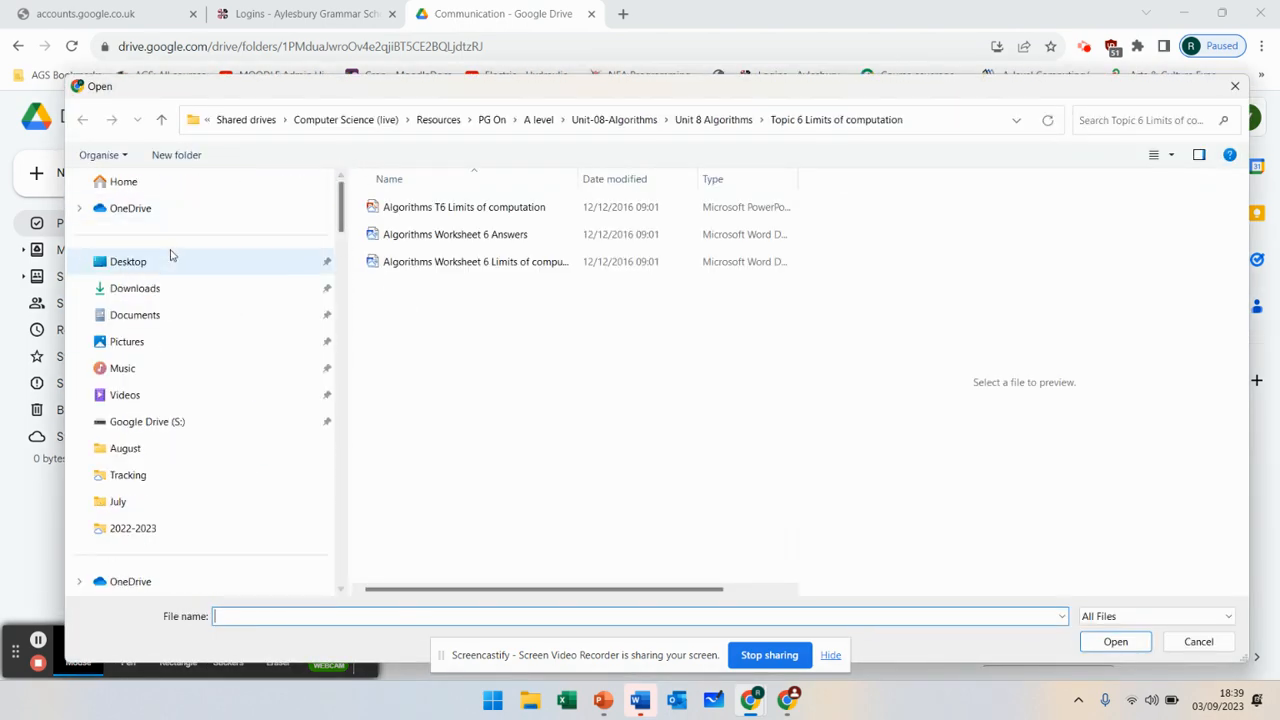
{"action": "left_click", "coordinate": [128, 262]}
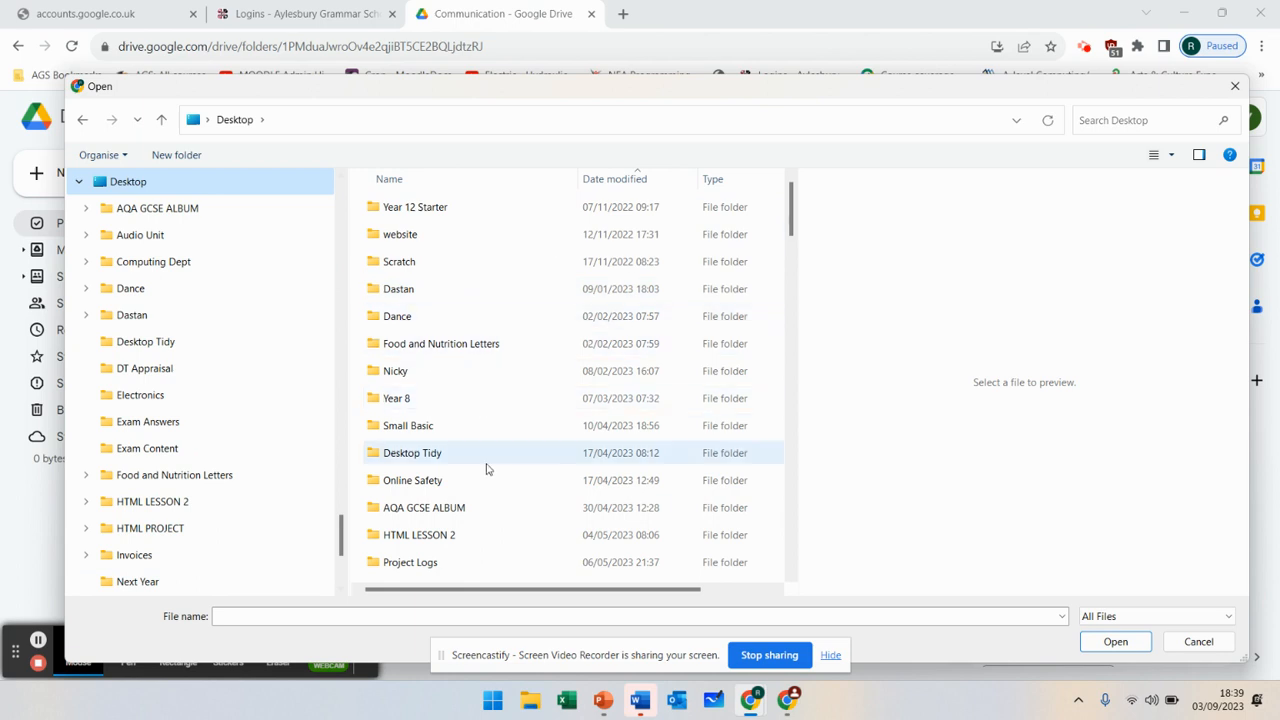
{"action": "double_click", "coordinate": [463, 262]}
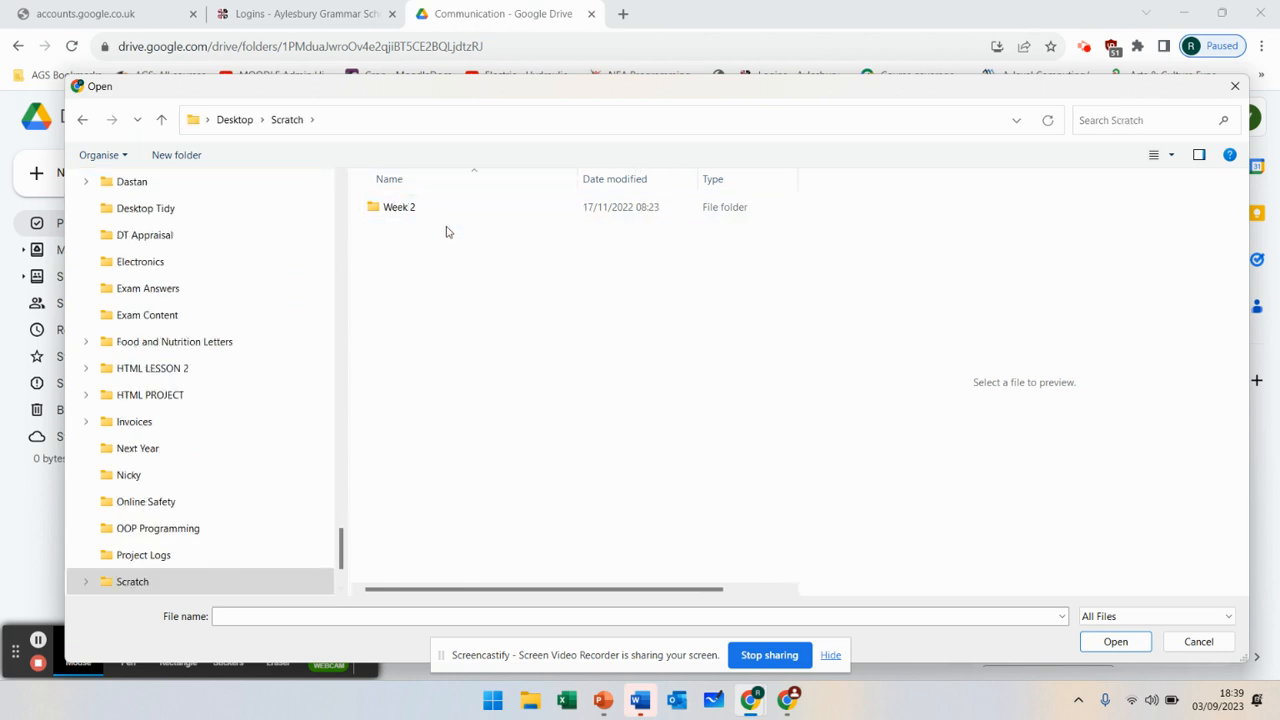
{"action": "left_click", "coordinate": [423, 216]}
{"action": "double_click", "coordinate": [423, 214]}
{"action": "double_click", "coordinate": [457, 236]}
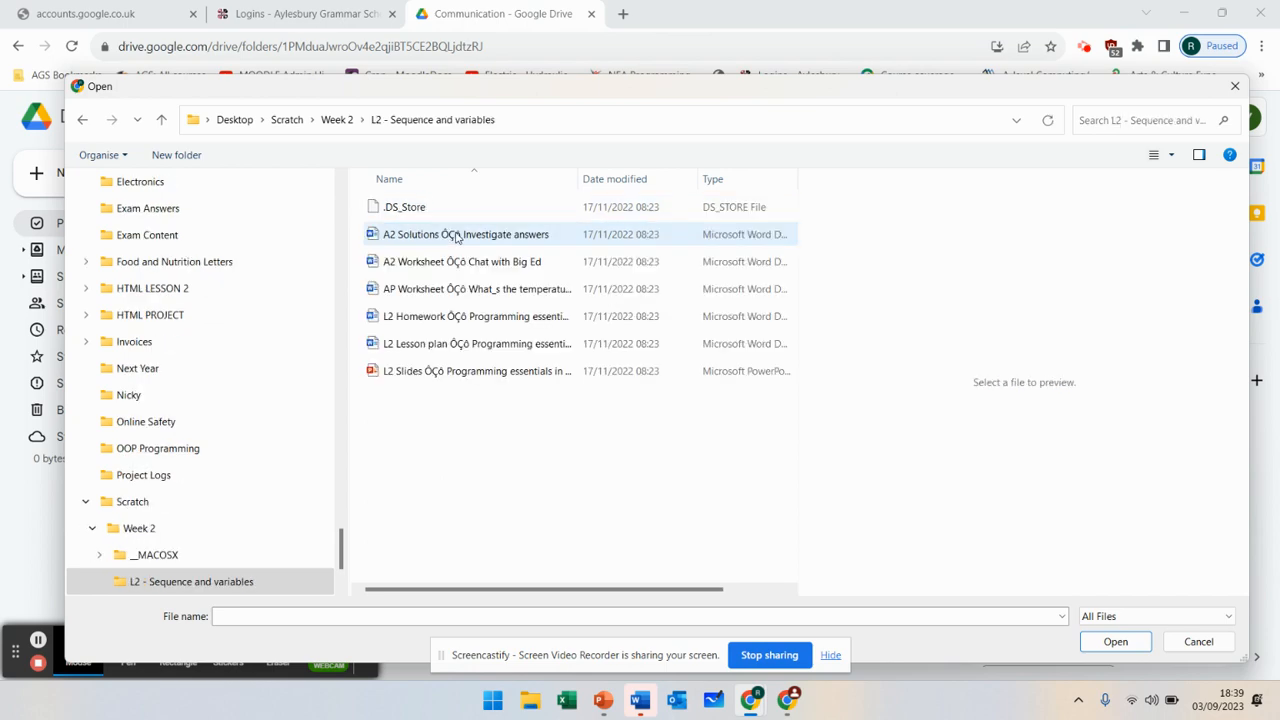
{"action": "left_click", "coordinate": [470, 371]}
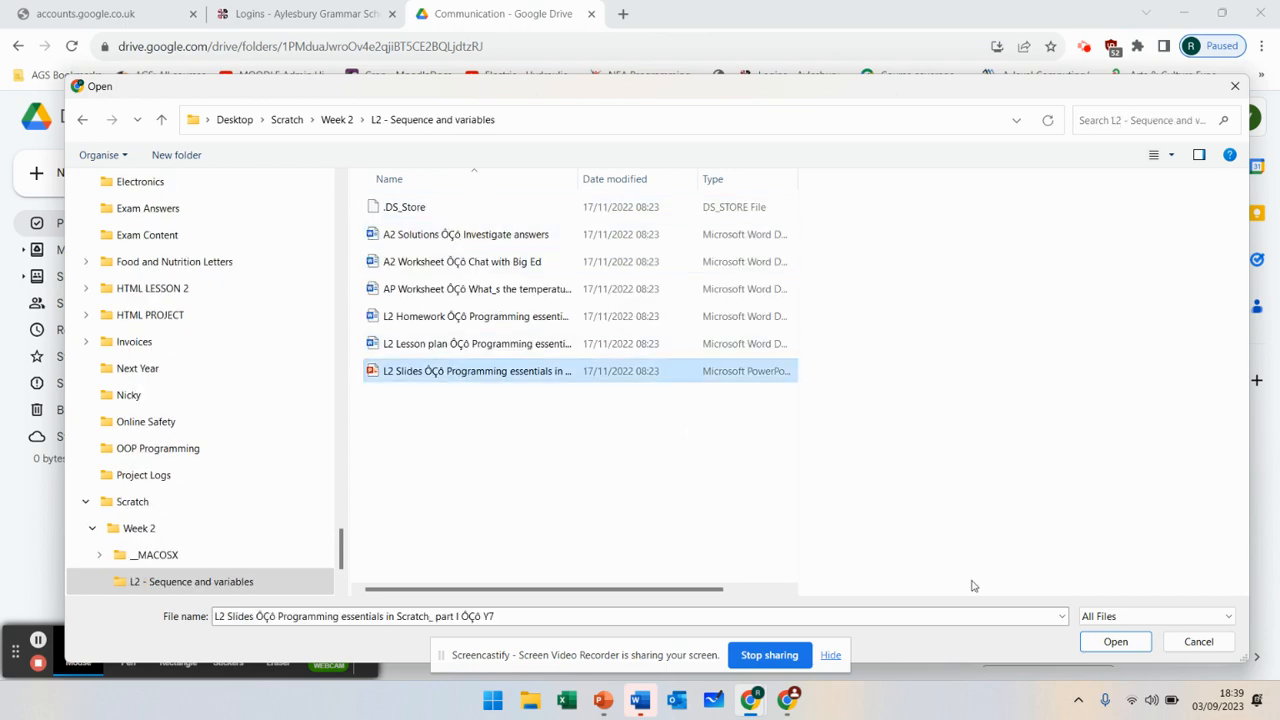
{"action": "left_click", "coordinate": [1118, 642]}
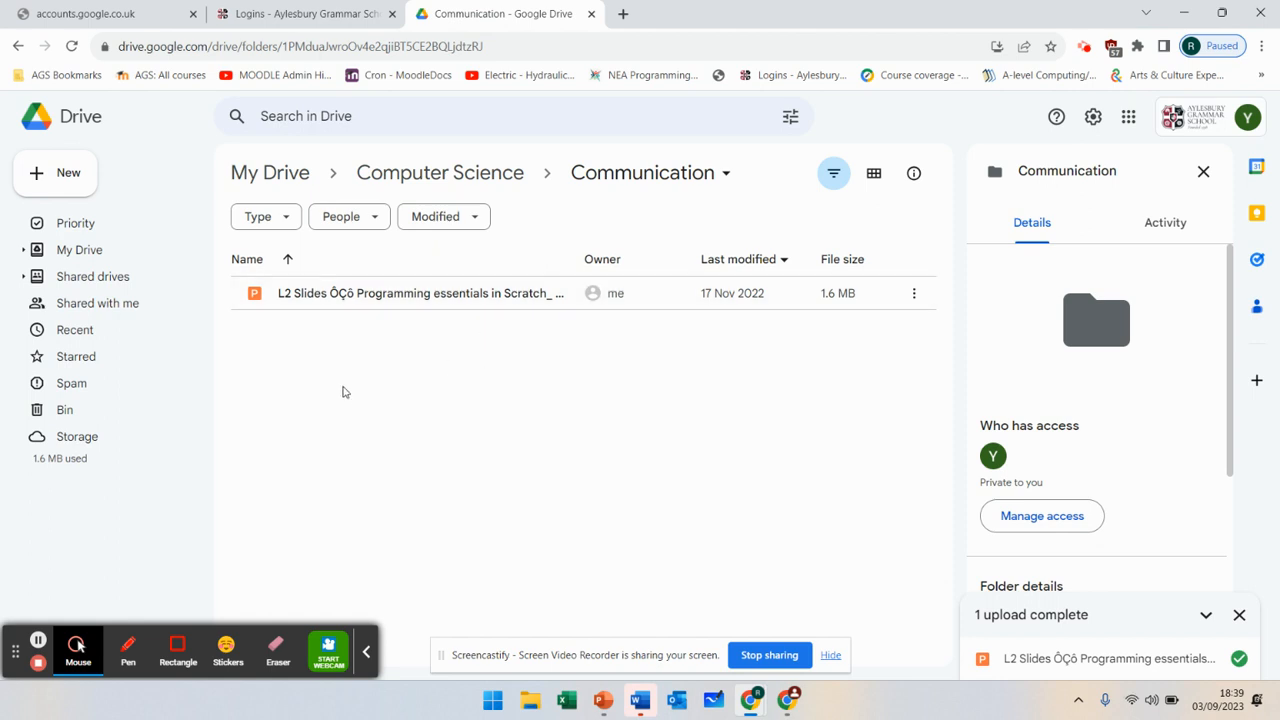
{"action": "left_click", "coordinate": [282, 176]}
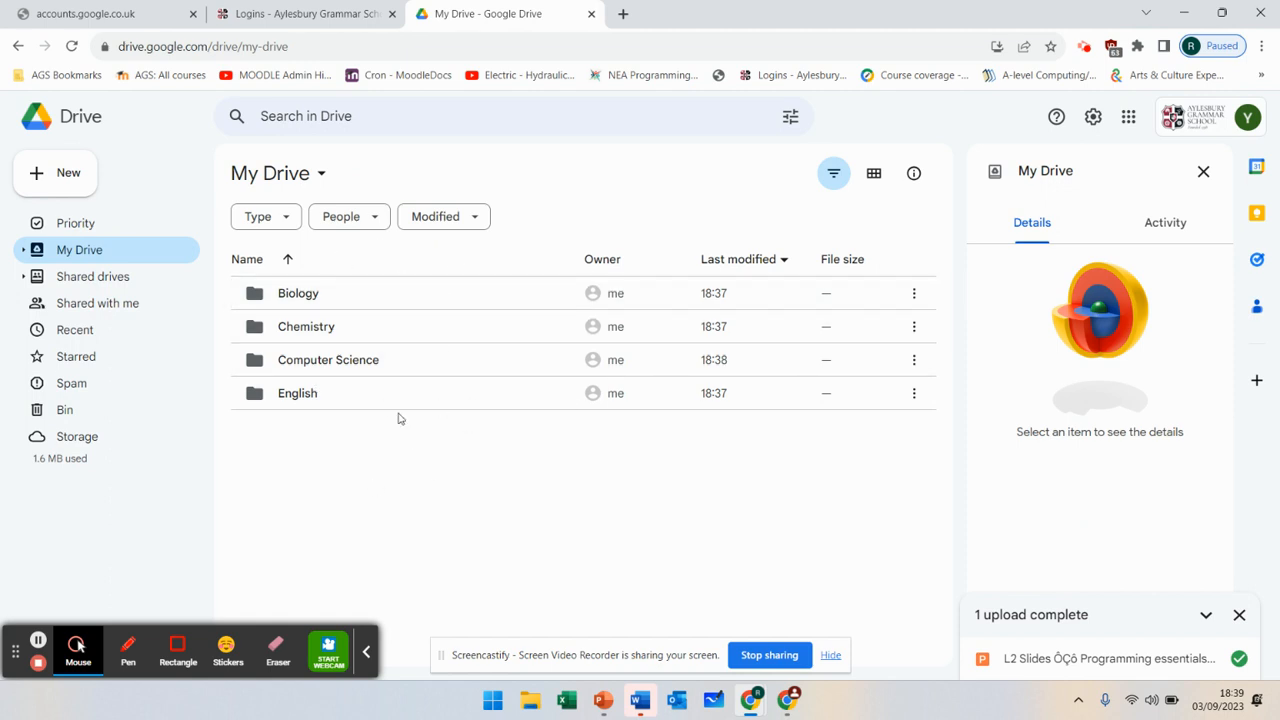
- Make a new top-level folder named 'Year 7' in My Drive
{"action": "left_click", "coordinate": [70, 175]}
{"action": "left_click", "coordinate": [82, 170]}
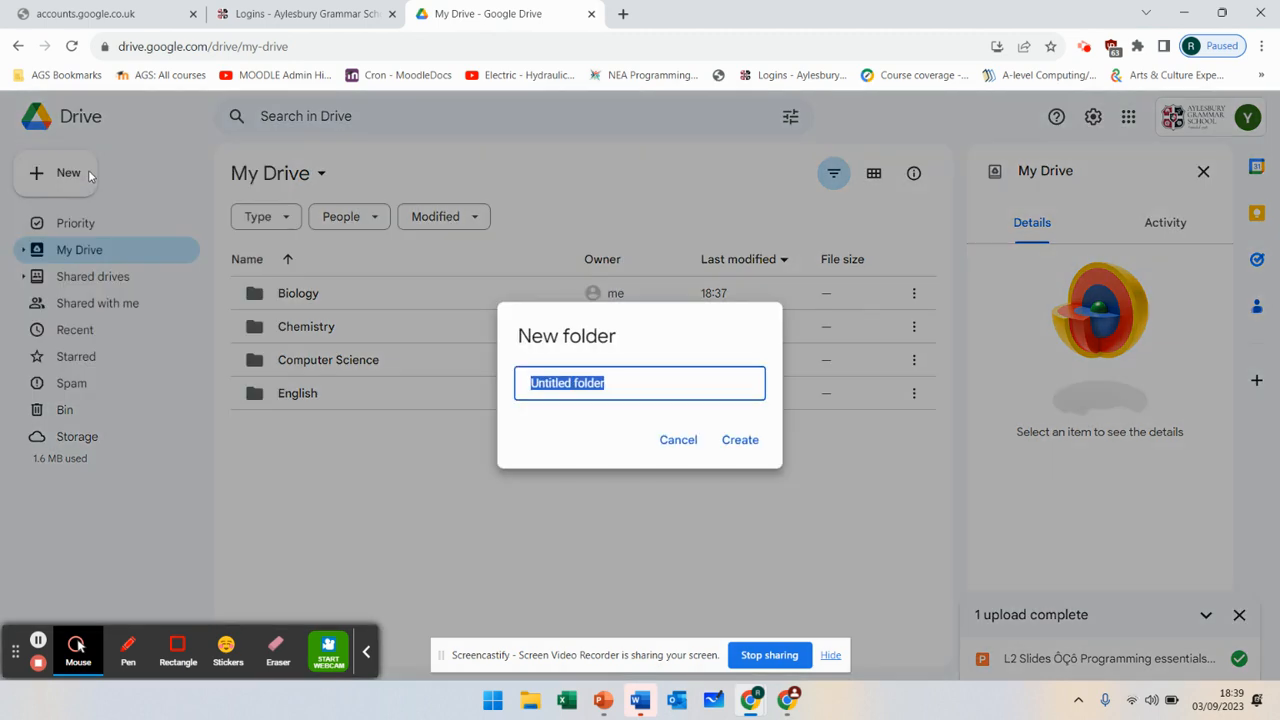
{"action": "type", "text": "Year 7"}
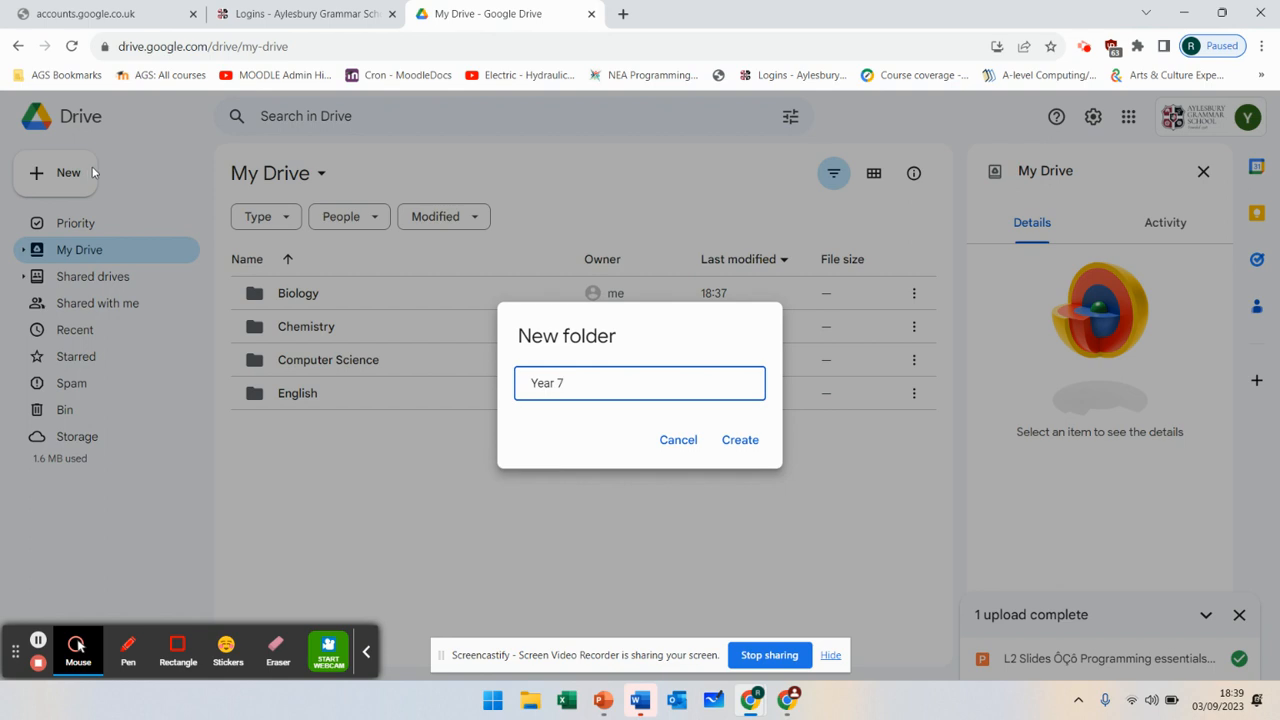
{"action": "left_click", "coordinate": [731, 442]}
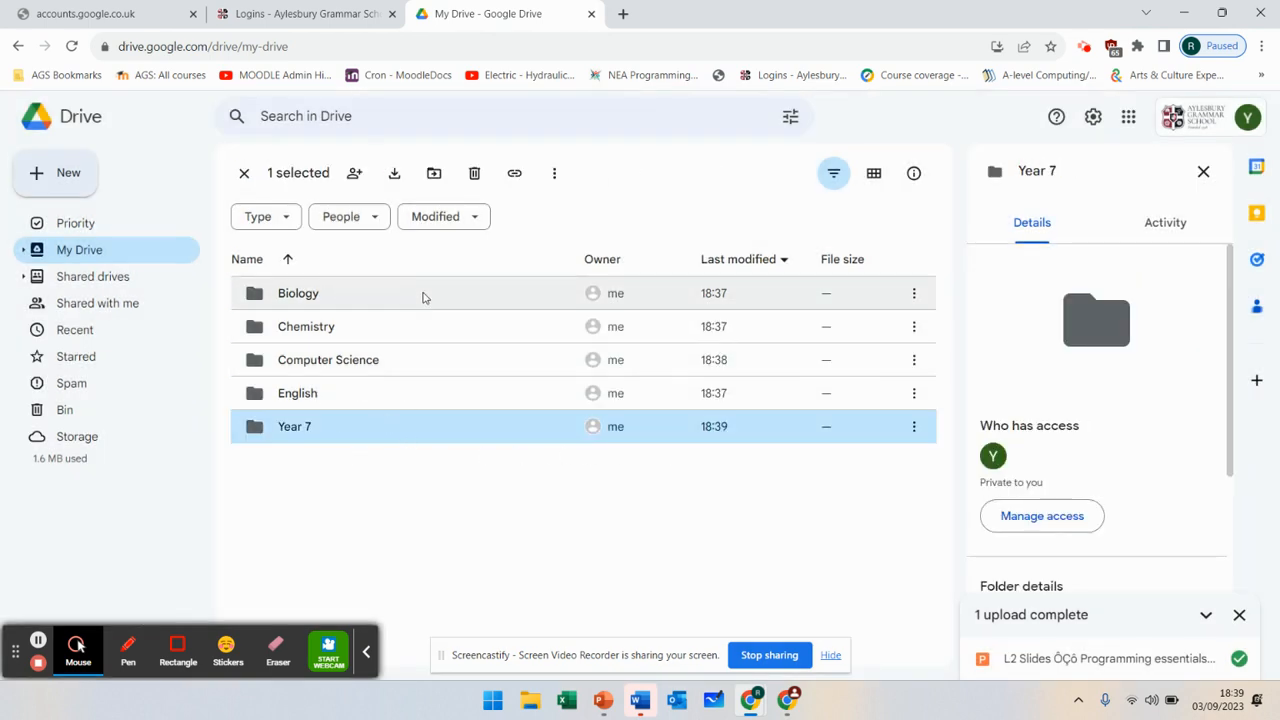
- Put the Biology, Chemistry, Computer Science and English folders inside Year 7, then open Year 7
{"action": "left_click_drag", "start_coordinate": [352, 293], "coordinate": [286, 449]}
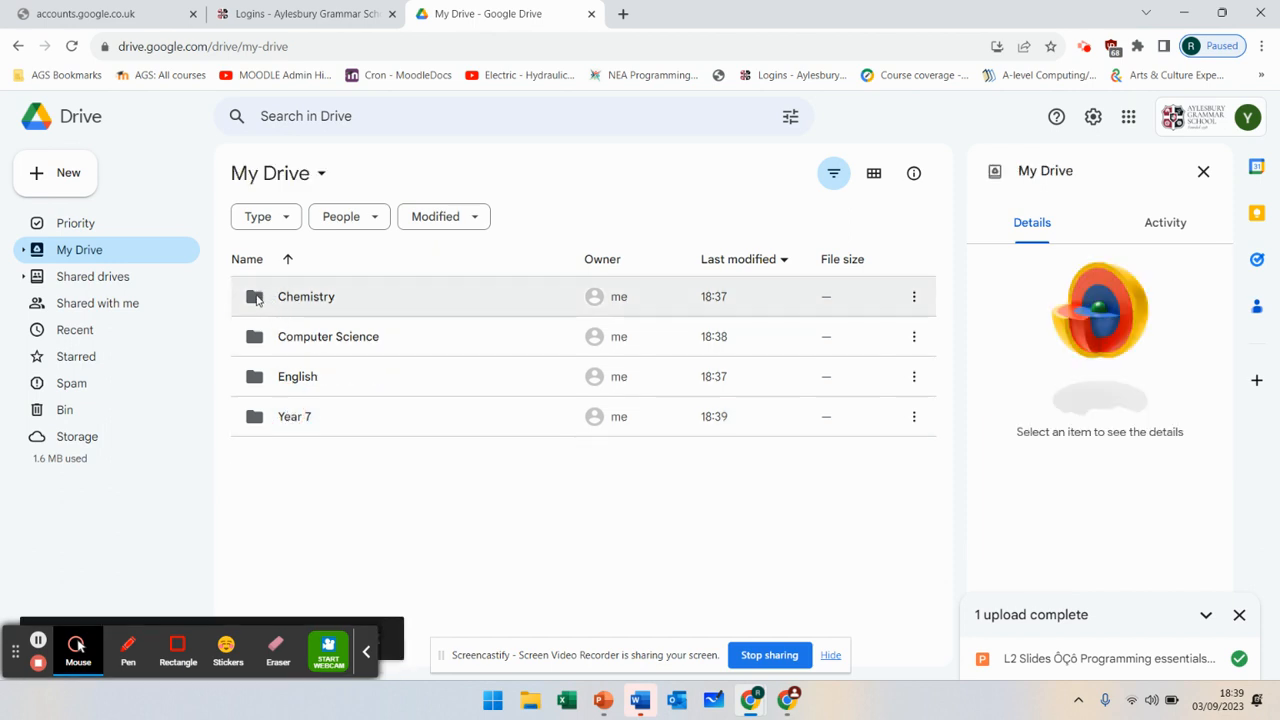
{"action": "left_click_drag", "start_coordinate": [257, 298], "coordinate": [251, 376]}
{"action": "left_click", "coordinate": [255, 300]}
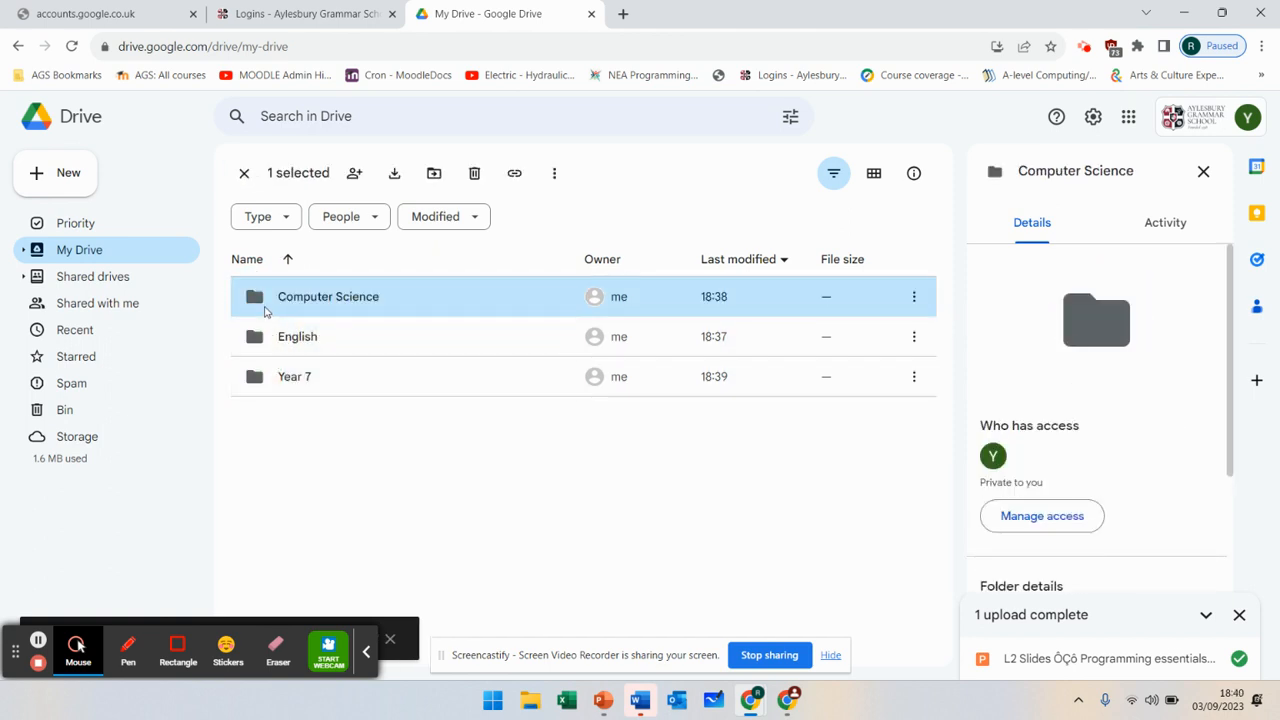
{"action": "left_click", "coordinate": [258, 297]}
{"action": "left_click_drag", "start_coordinate": [258, 297], "coordinate": [253, 336]}
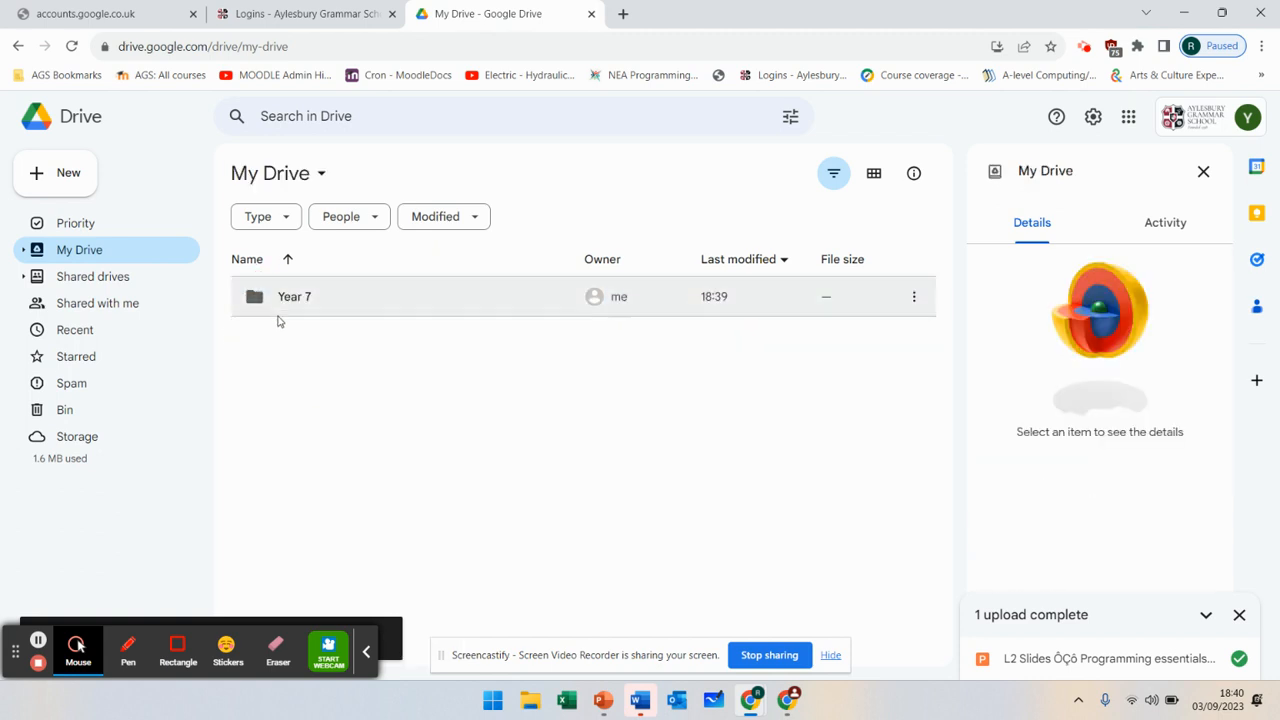
{"action": "left_click", "coordinate": [272, 308]}
{"action": "double_click", "coordinate": [272, 308]}
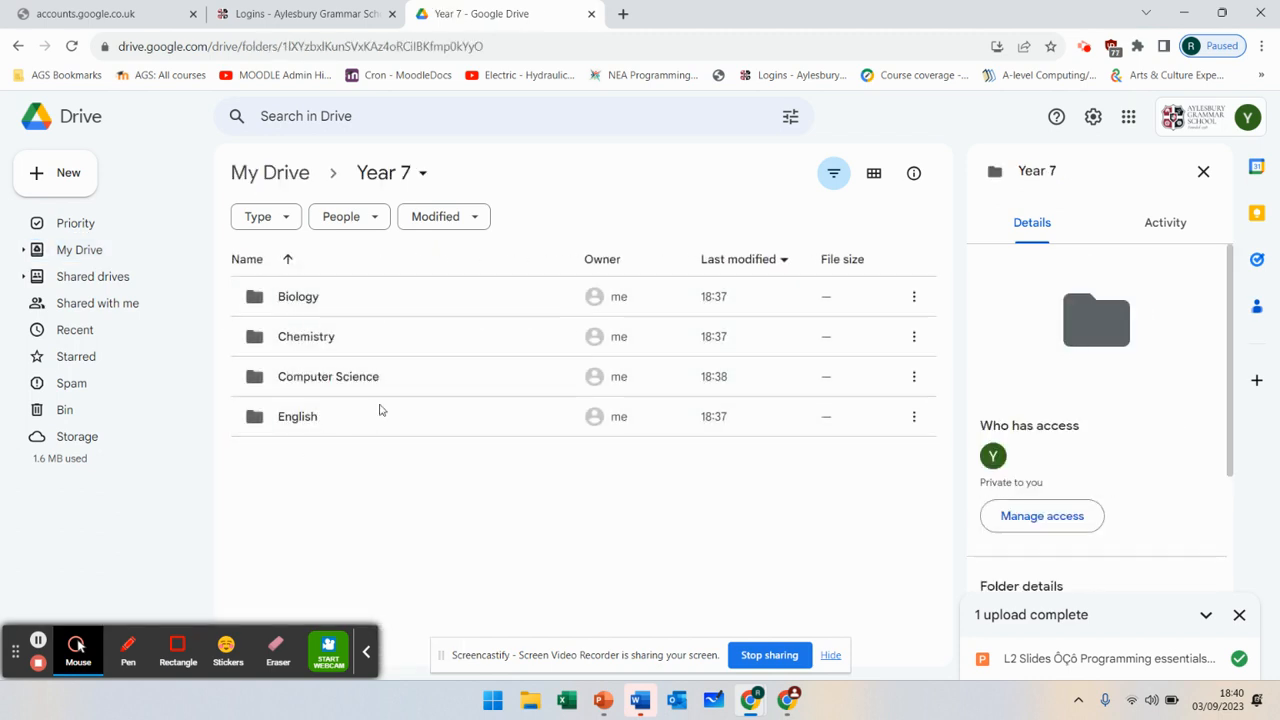